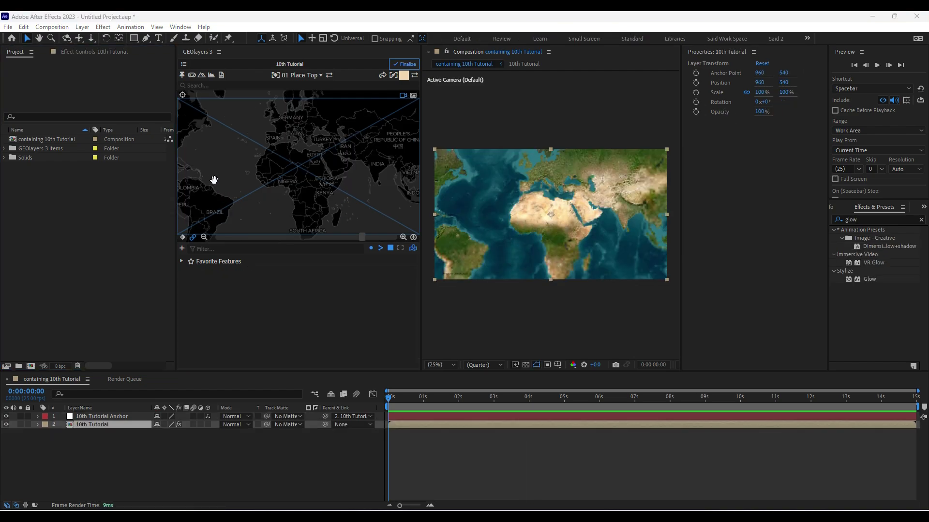
# Step: Download the Natural Earth Ocean features and highlight the whole Ocean set on the map
pyautogui.click(182, 248)
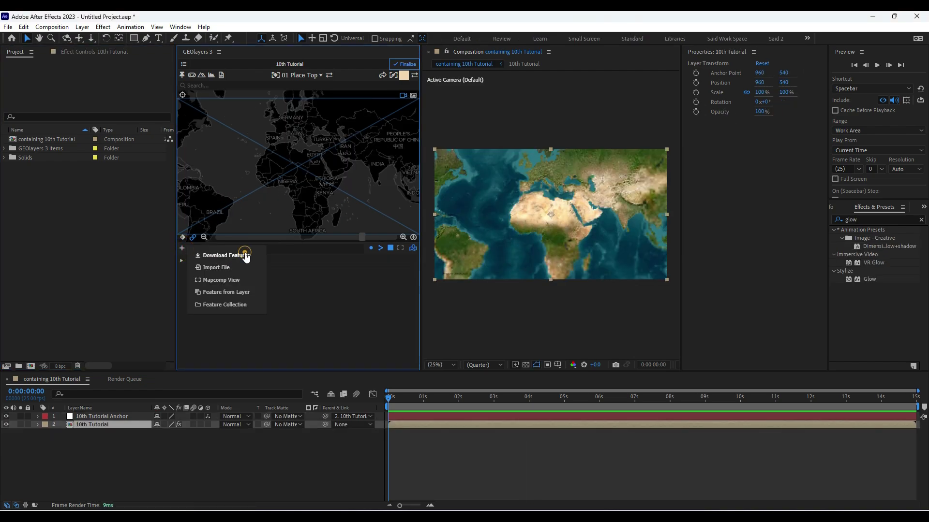
pyautogui.click(246, 257)
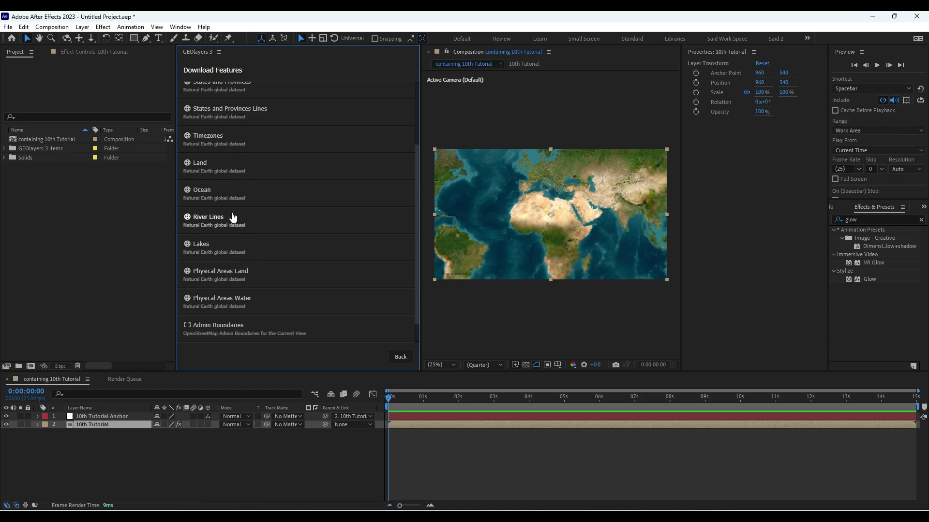
pyautogui.click(228, 192)
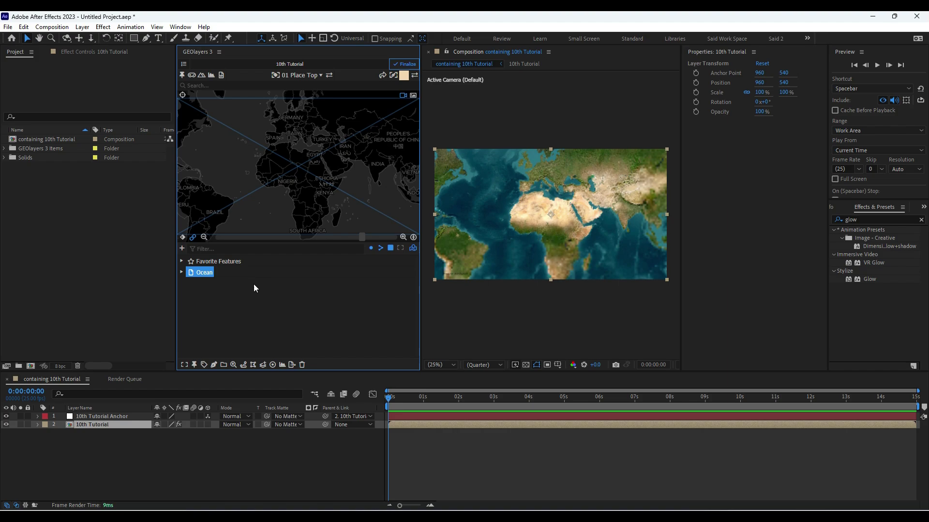
pyautogui.click(201, 273)
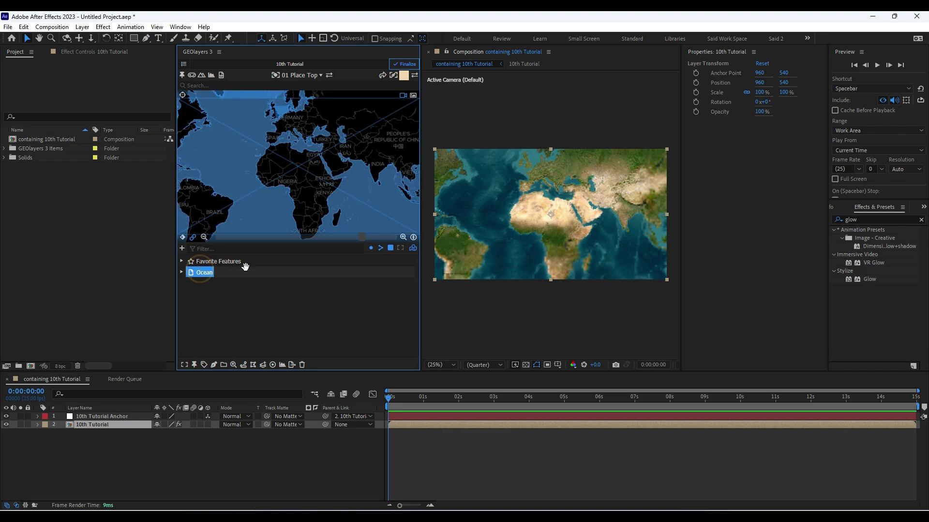
# Step: Look up the coordinates of a point in the North Atlantic and return to the feature list
pyautogui.moveTo(356, 186)
pyautogui.mouseDown()
pyautogui.moveTo(214, 162)
pyautogui.moveTo(225, 155)
pyautogui.moveTo(307, 178)
pyautogui.moveTo(373, 181)
pyautogui.mouseUp()
pyautogui.moveTo(227, 116); pyautogui.dragTo(329, 176)
pyautogui.click(306, 152)
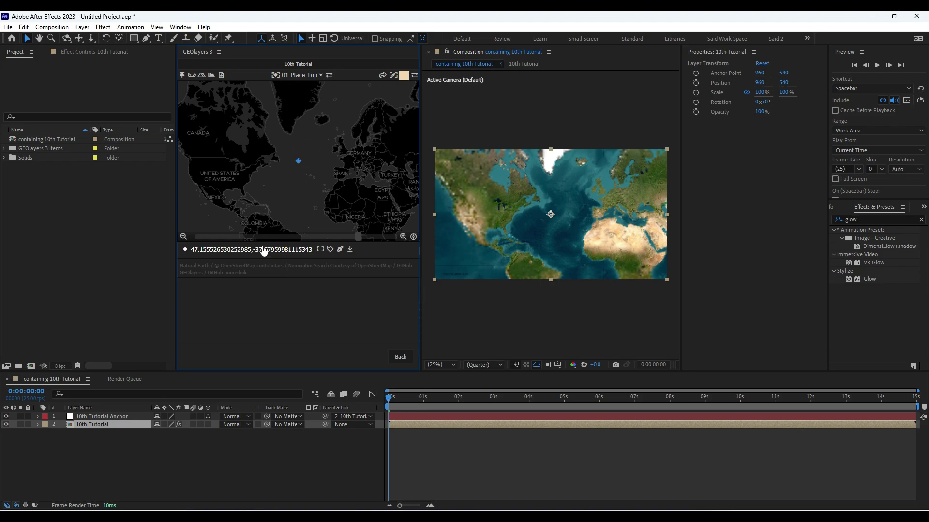
pyautogui.click(401, 358)
# Step: Delete the downloaded Ocean feature set
pyautogui.click(202, 273)
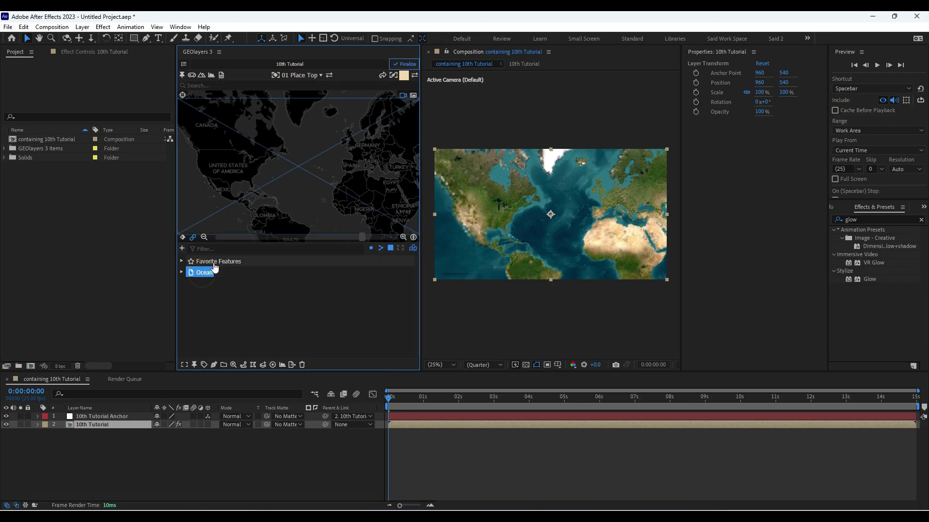
pyautogui.click(204, 273)
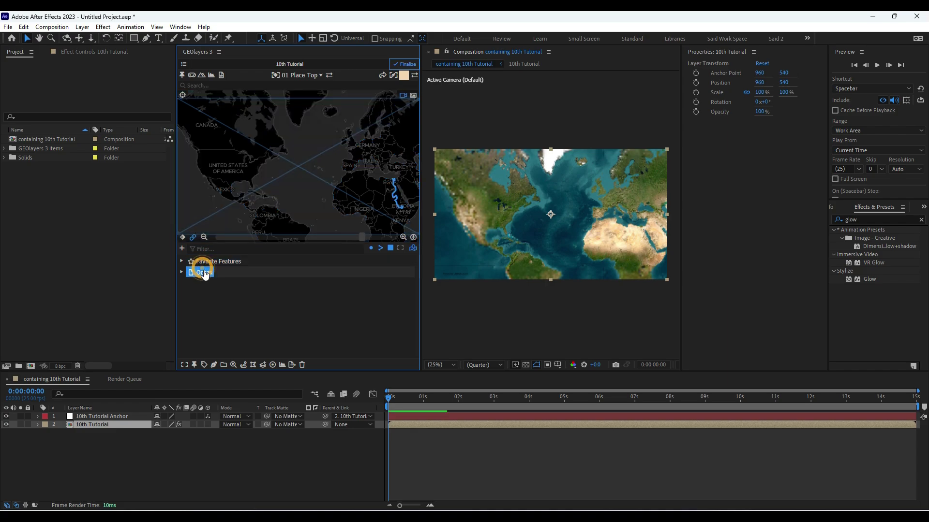
pyautogui.click(205, 274)
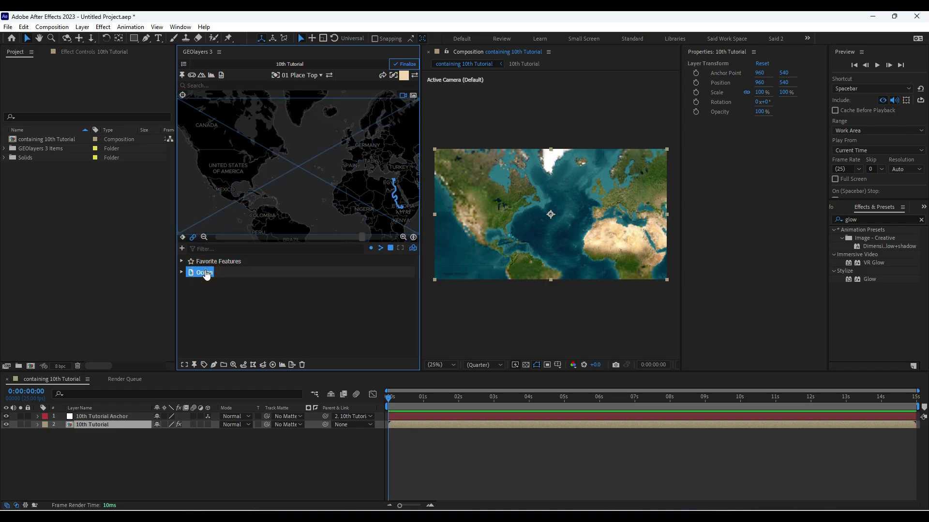
pyautogui.click(195, 277)
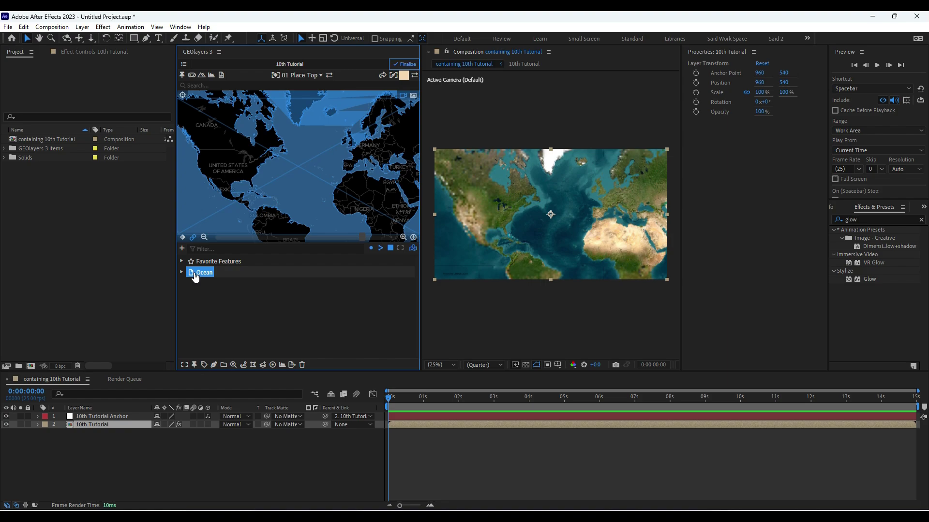
pyautogui.press('Delete')
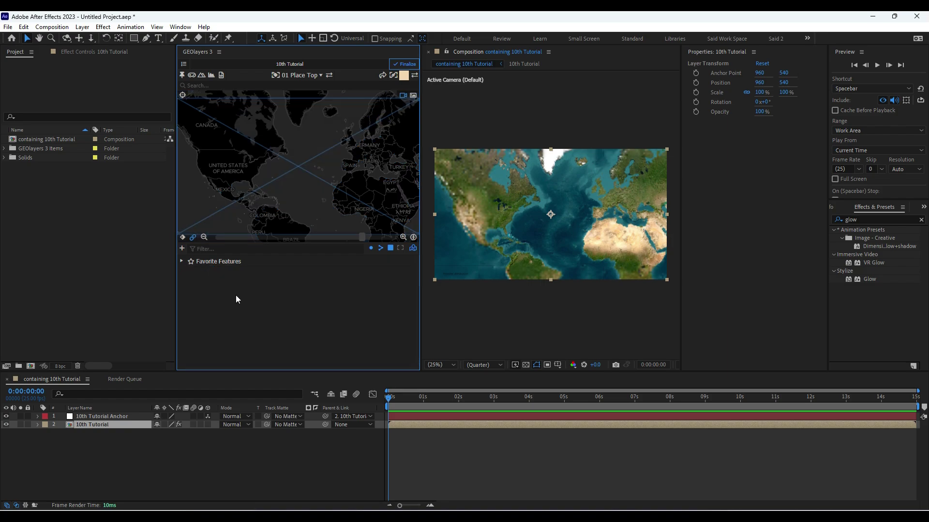
# Step: Download the Natural Earth Physical Areas Water features
pyautogui.click(181, 249)
pyautogui.click(208, 254)
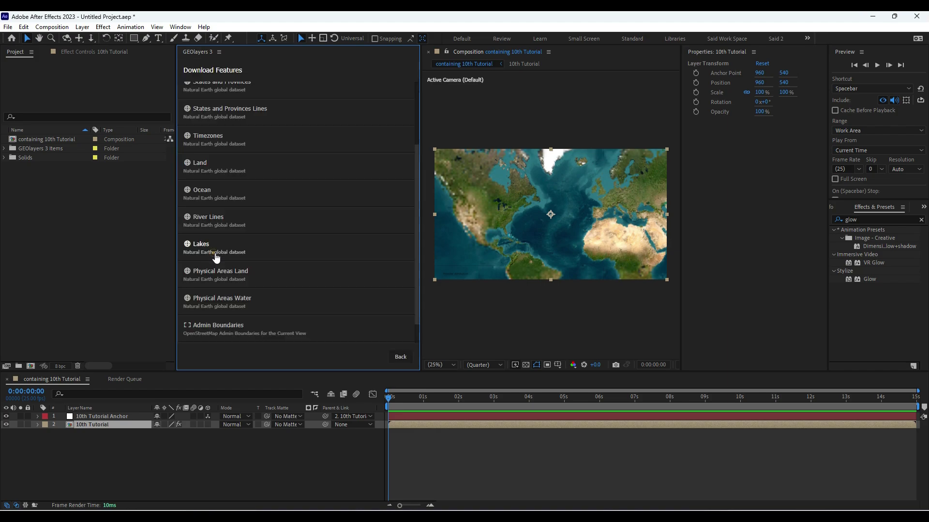
pyautogui.click(232, 303)
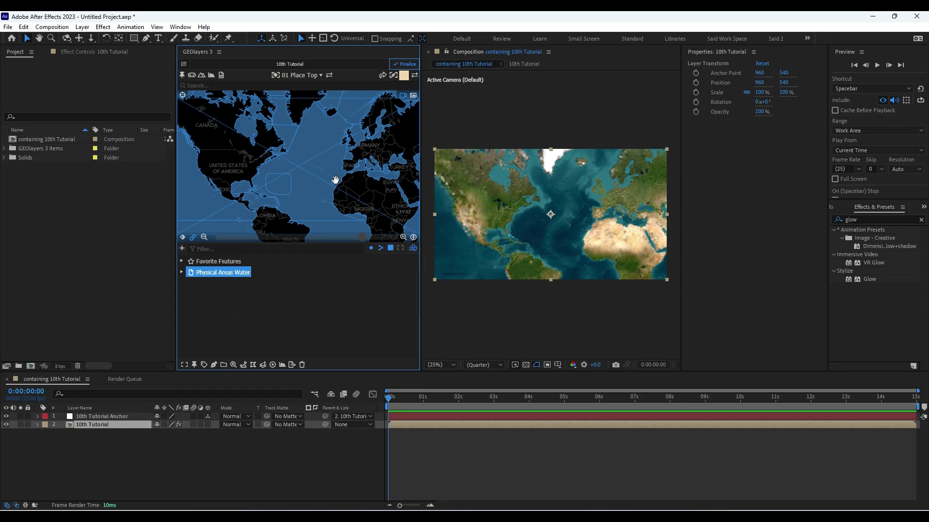
# Step: Examine the separate ocean areas by selecting the Indian Ocean, the North Atlantic and the South Atlantic on the map
pyautogui.moveTo(335, 179); pyautogui.dragTo(304, 161)
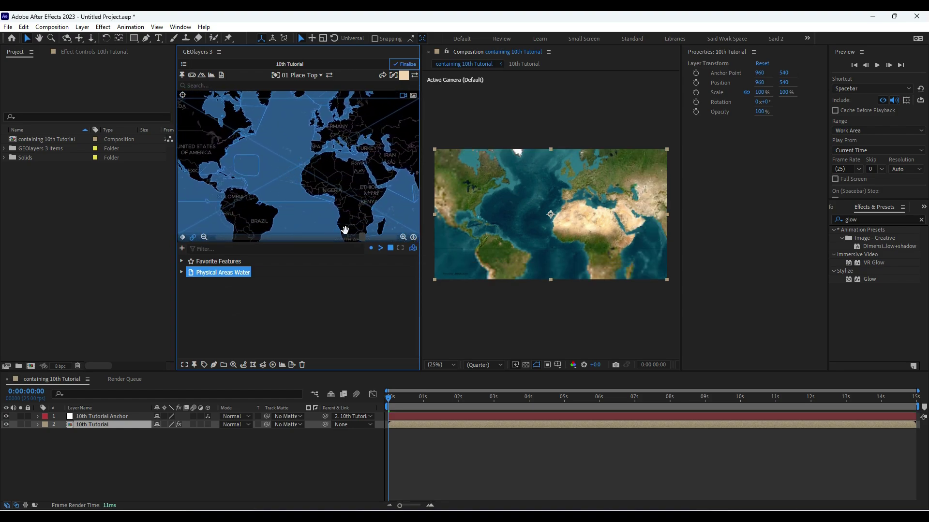
pyautogui.click(392, 214)
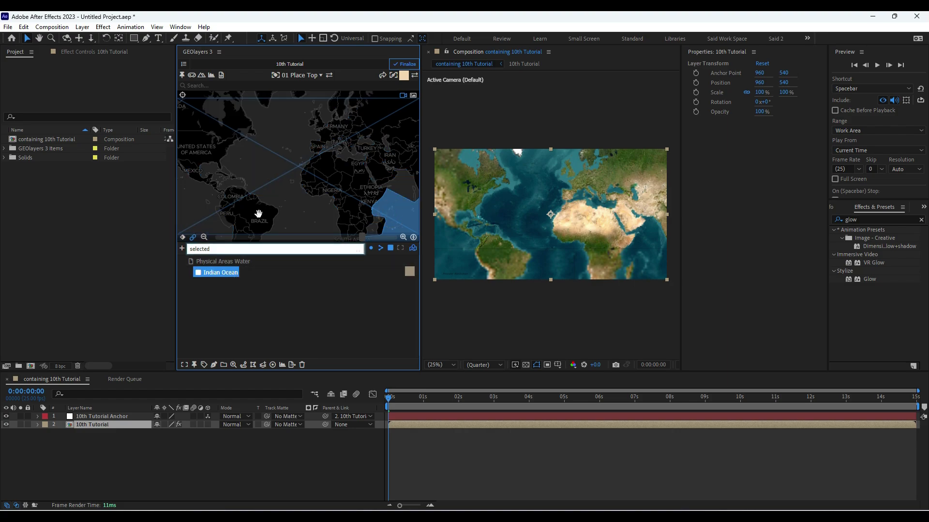
pyautogui.click(271, 167)
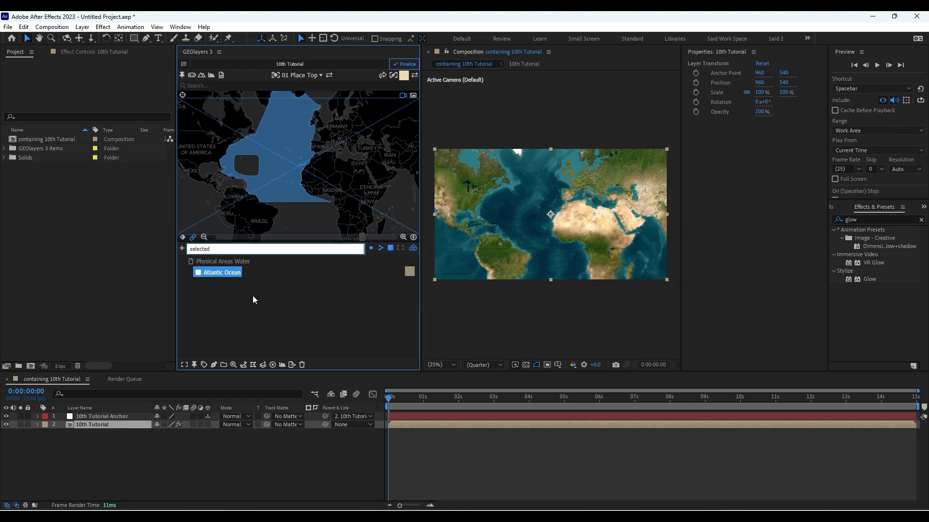
pyautogui.click(311, 223)
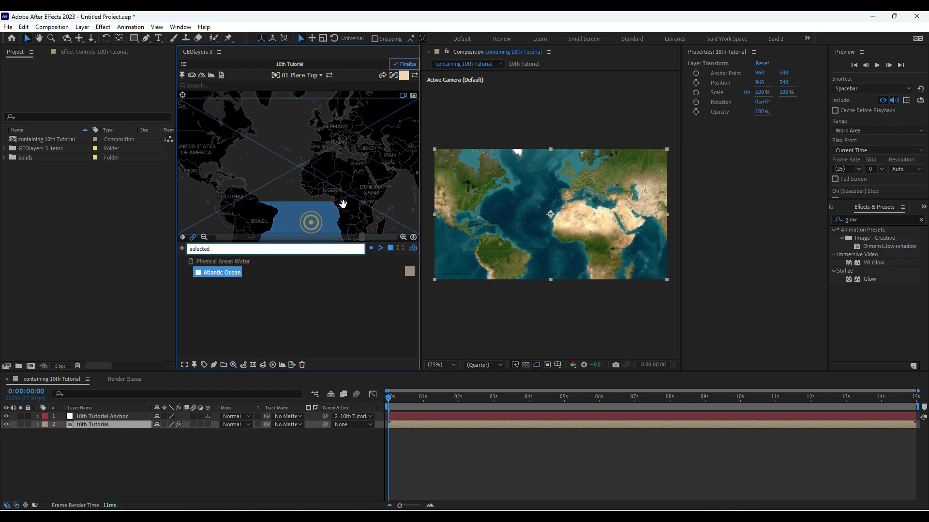
# Step: Pick the Red Sea area on the map and draw it as a shape layer in the composition
pyautogui.moveTo(347, 182); pyautogui.dragTo(282, 199)
pyautogui.scroll(5, 319, 169)
pyautogui.scroll(5, 285, 192)
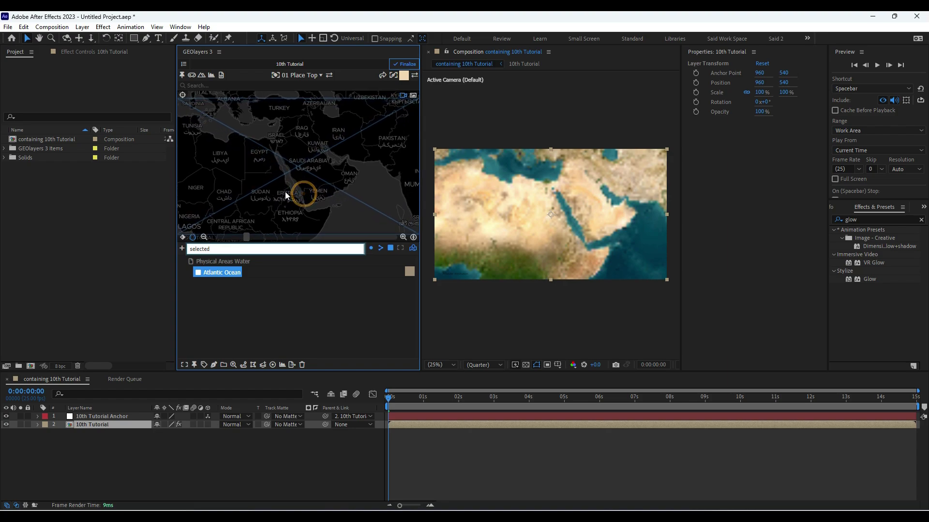
pyautogui.click(299, 163)
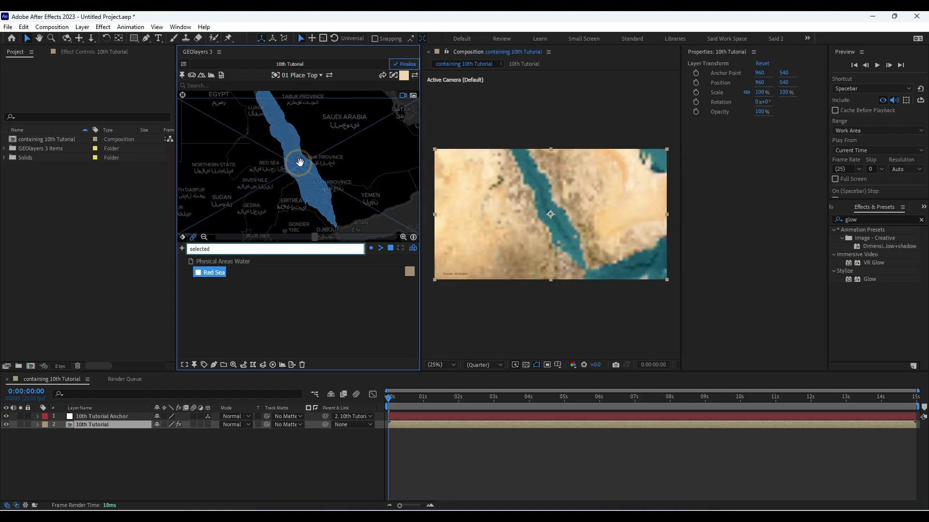
pyautogui.click(214, 367)
pyautogui.click(232, 339)
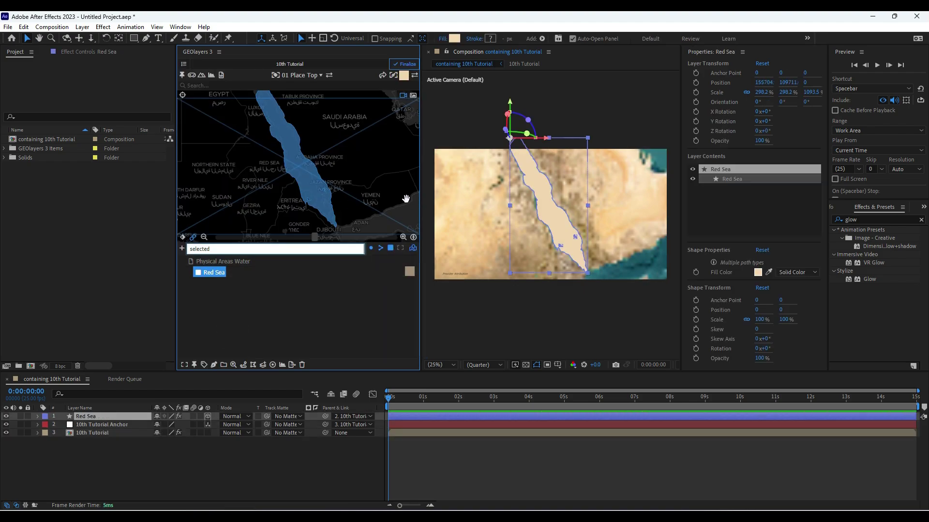
# Step: Set the fill colour of the Red Sea shape to blue 0337CA
pyautogui.scroll(-2, 364, 189)
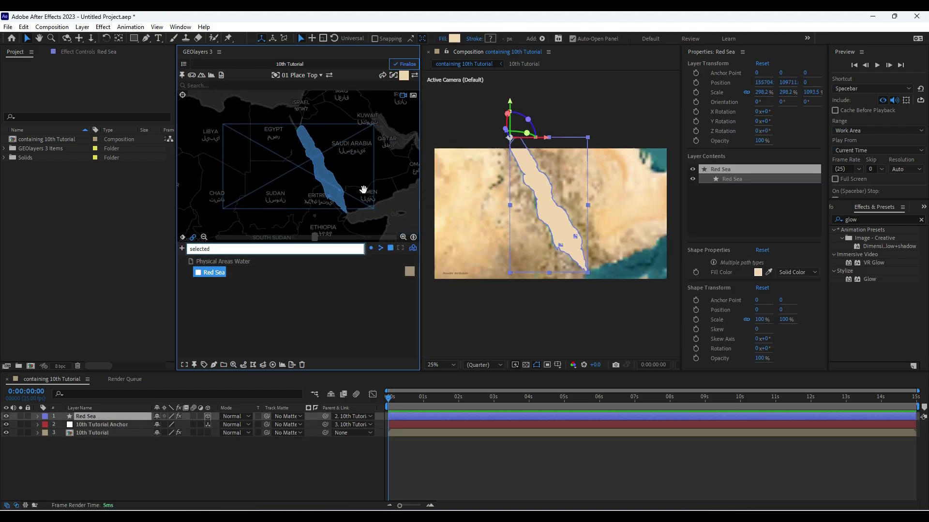
pyautogui.click(456, 38)
pyautogui.click(820, 191)
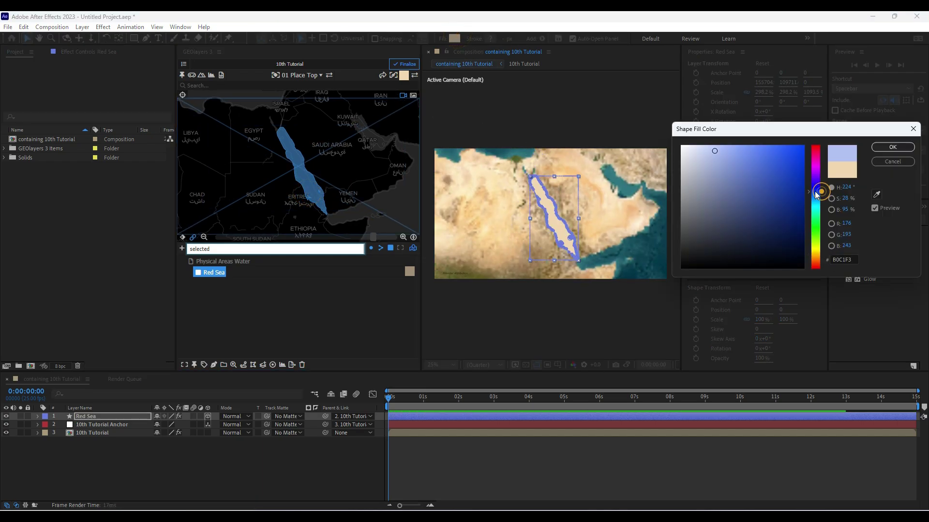
pyautogui.moveTo(789, 154); pyautogui.dragTo(802, 170)
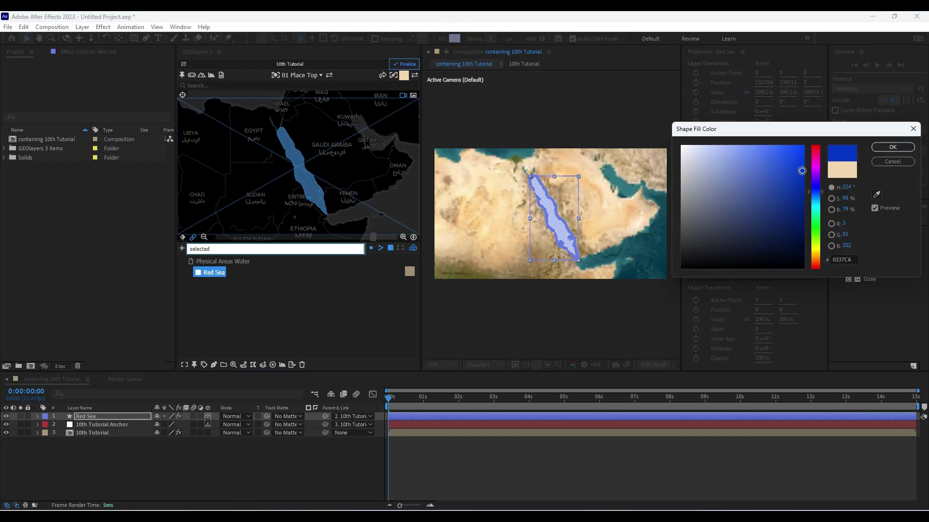
pyautogui.click(885, 150)
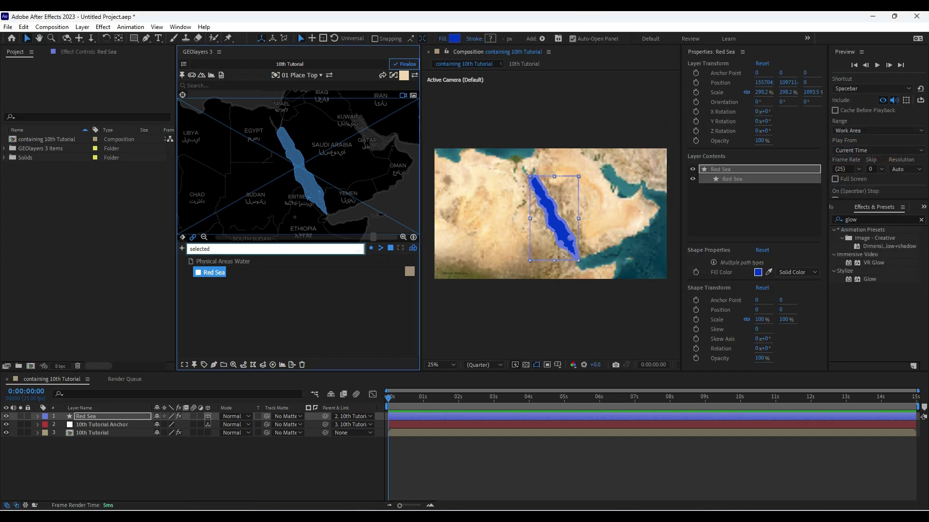
# Step: Set the Red Sea layer's opacity to 60%
pyautogui.click(95, 416)
pyautogui.press('t')
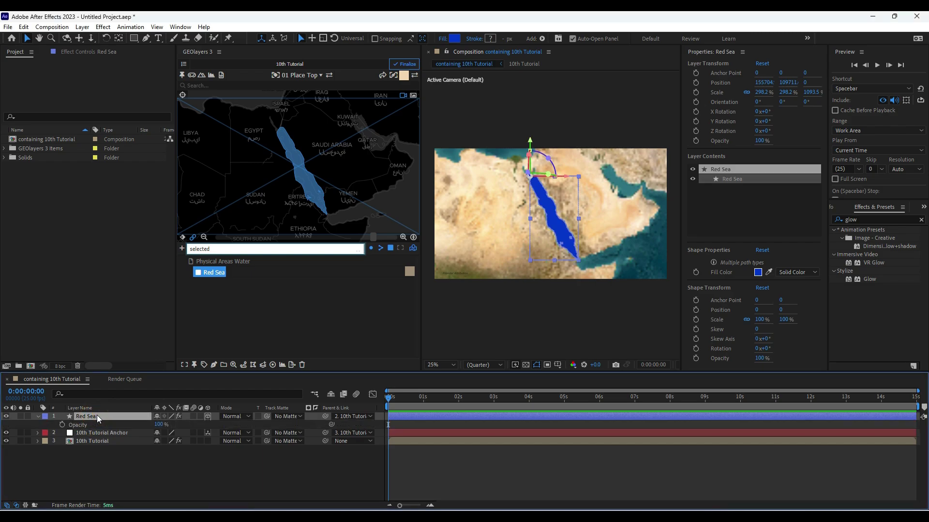
pyautogui.click(163, 424)
pyautogui.write('60')
pyautogui.press('Return')
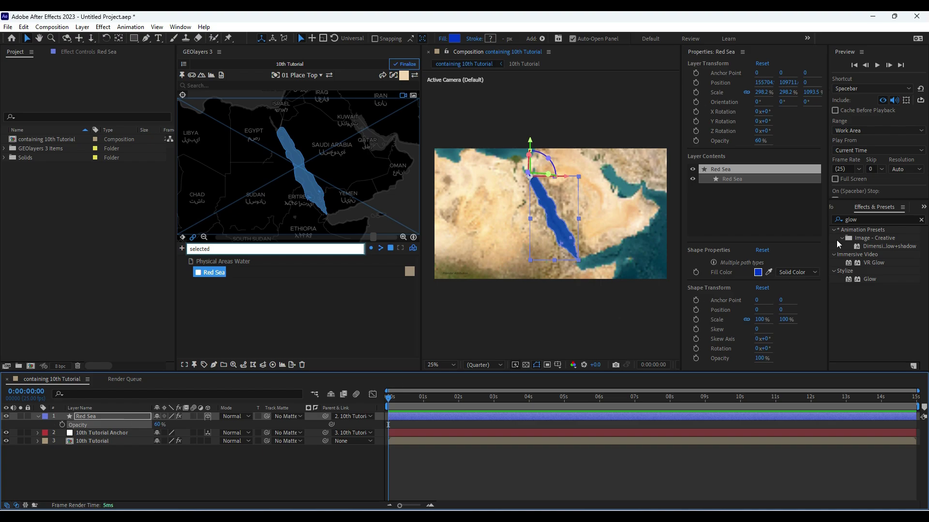
# Step: Apply Gaussian Blur (Legacy) to the Red Sea layer with a blurriness of 80
pyautogui.click(920, 220)
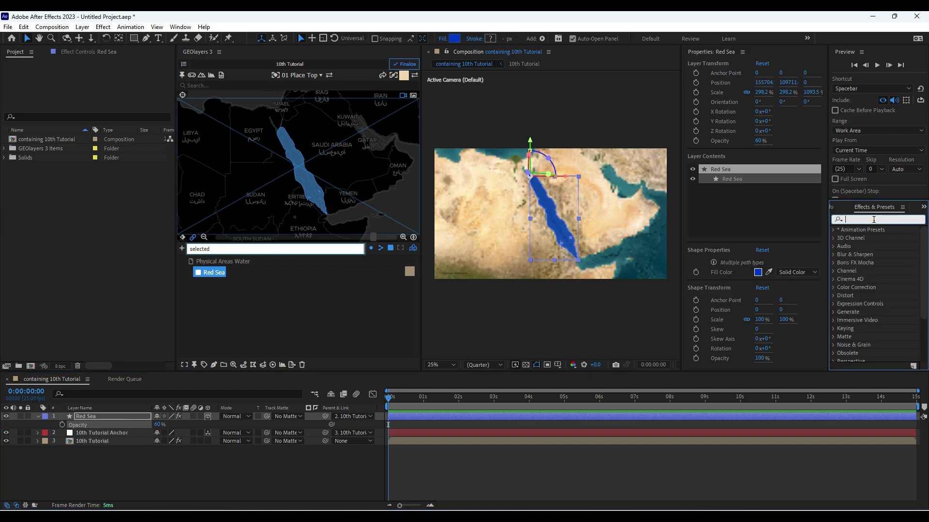
pyautogui.write('gaussian')
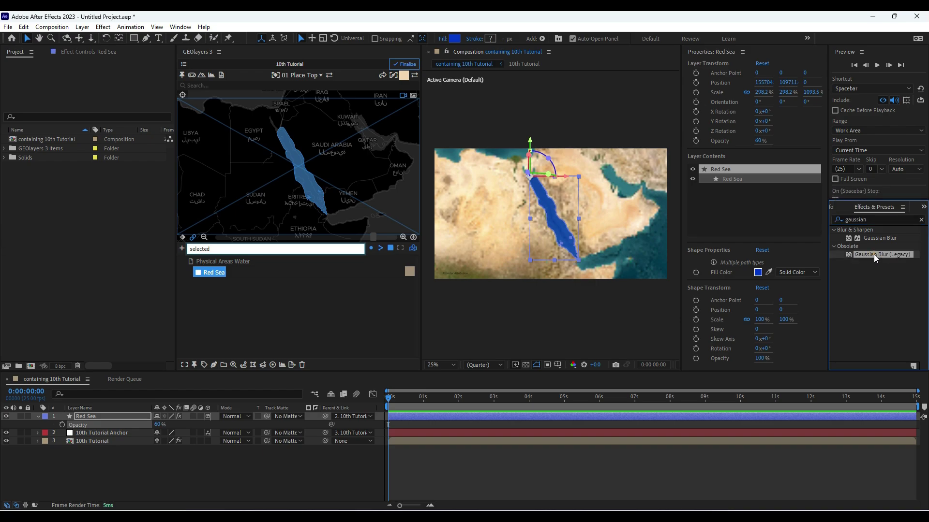
pyautogui.moveTo(873, 255); pyautogui.dragTo(100, 417)
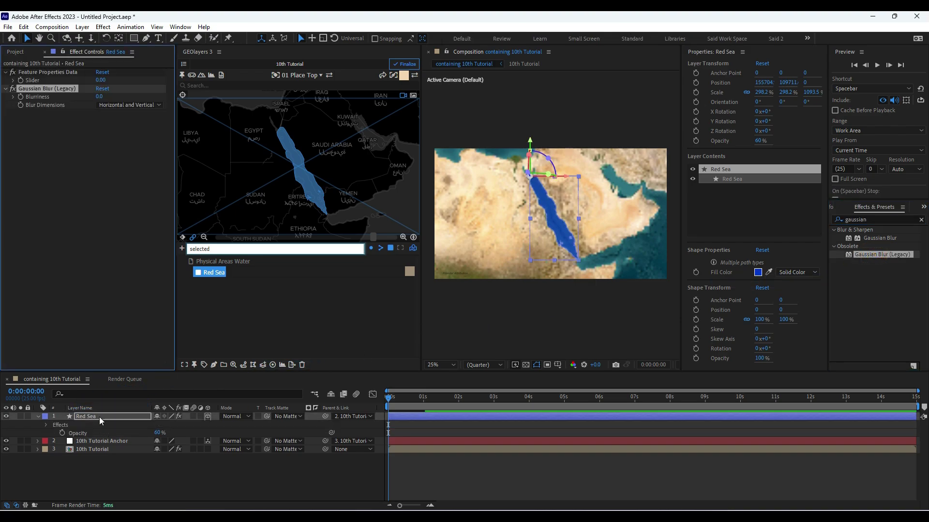
pyautogui.click(95, 97)
pyautogui.click(99, 96)
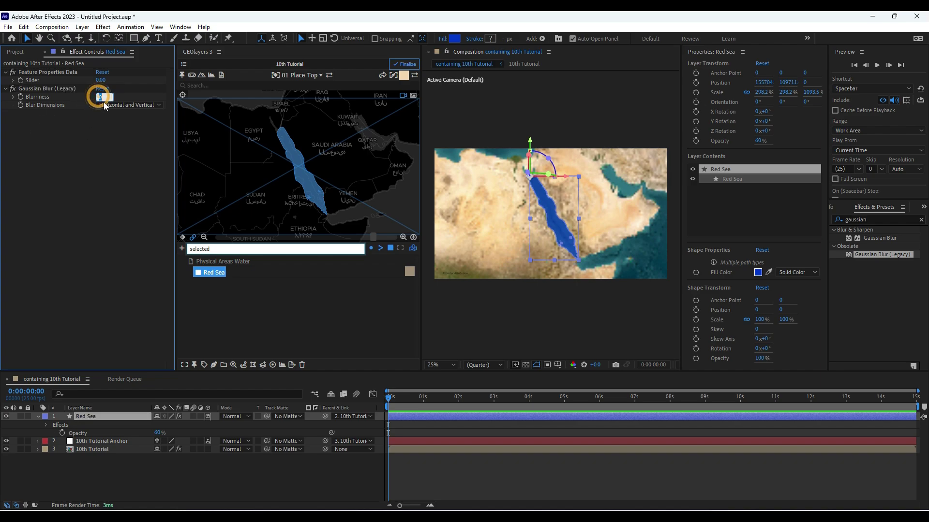
pyautogui.write('80')
pyautogui.press('Return')
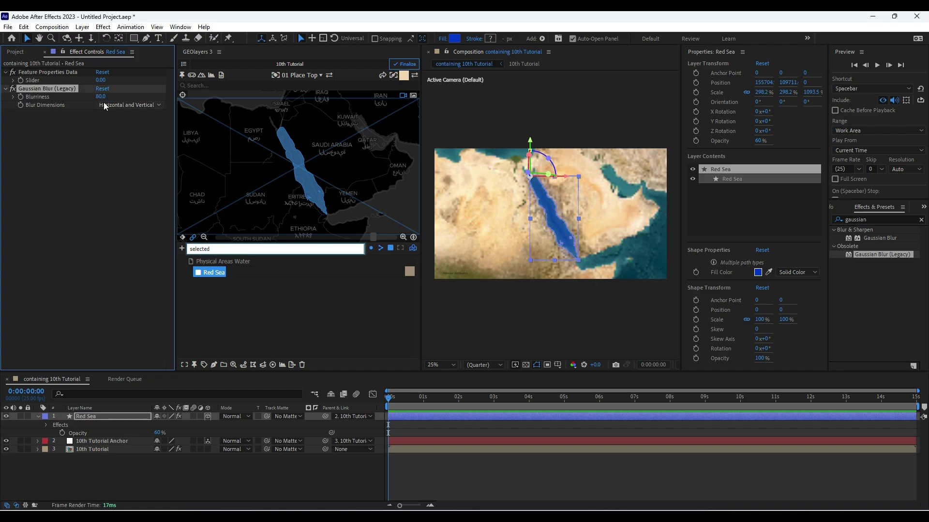
pyautogui.click(525, 325)
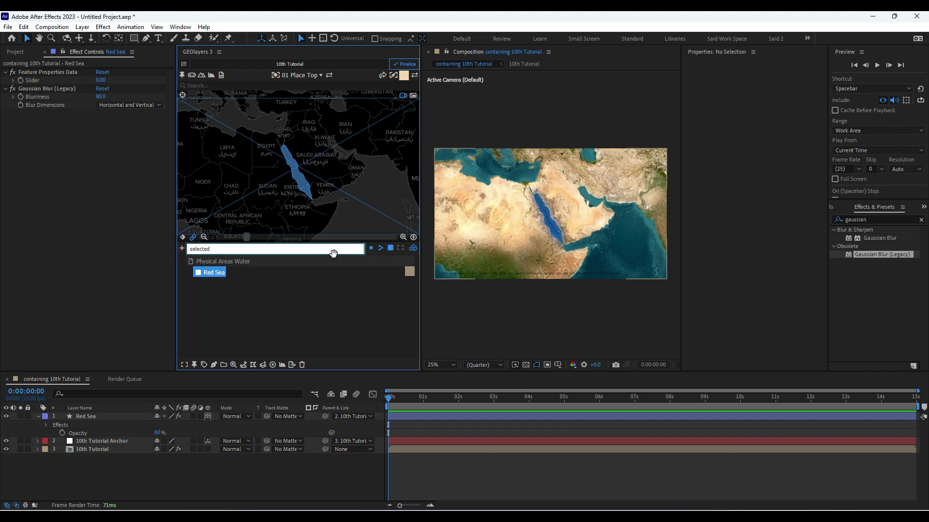
# Step: Delete the Red Sea shape layer from the composition
pyautogui.click(403, 76)
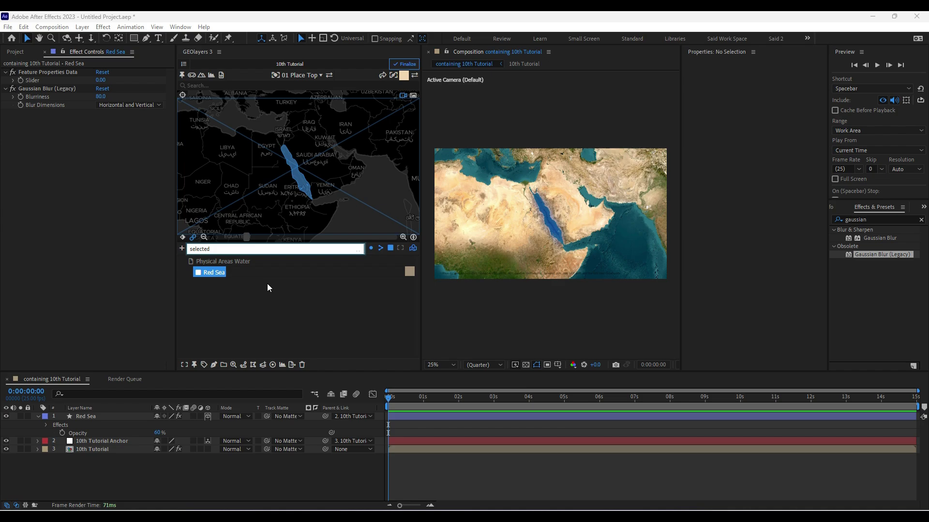
pyautogui.click(96, 417)
pyautogui.press('Delete')
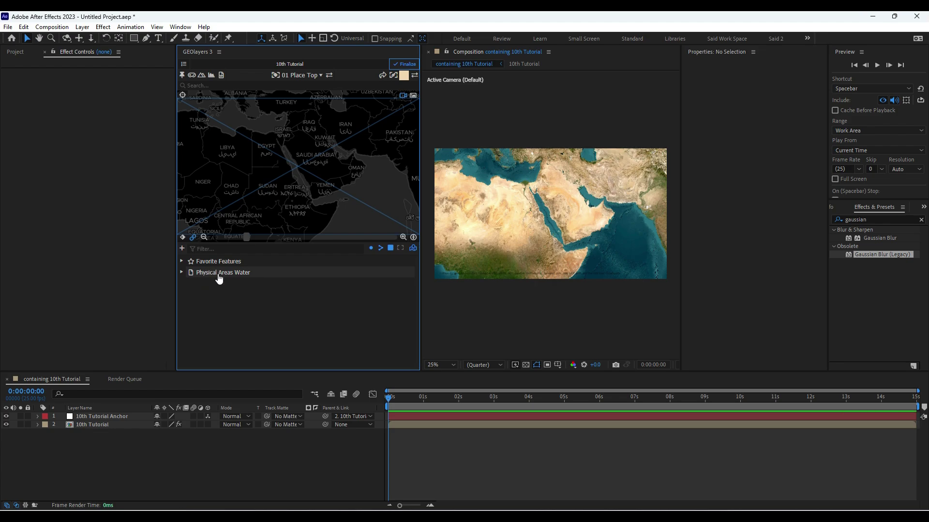
# Step: Inspect the separate features that cover the Atlantic on the map: the northern Atlantic Ocean, the southern Atlantic Ocean and the Sargasso Sea
pyautogui.click(216, 272)
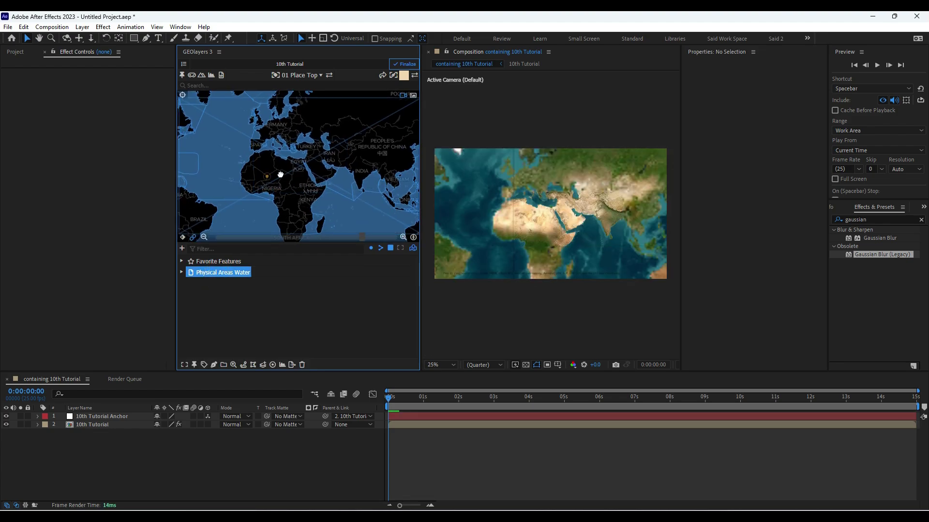
pyautogui.click(305, 130)
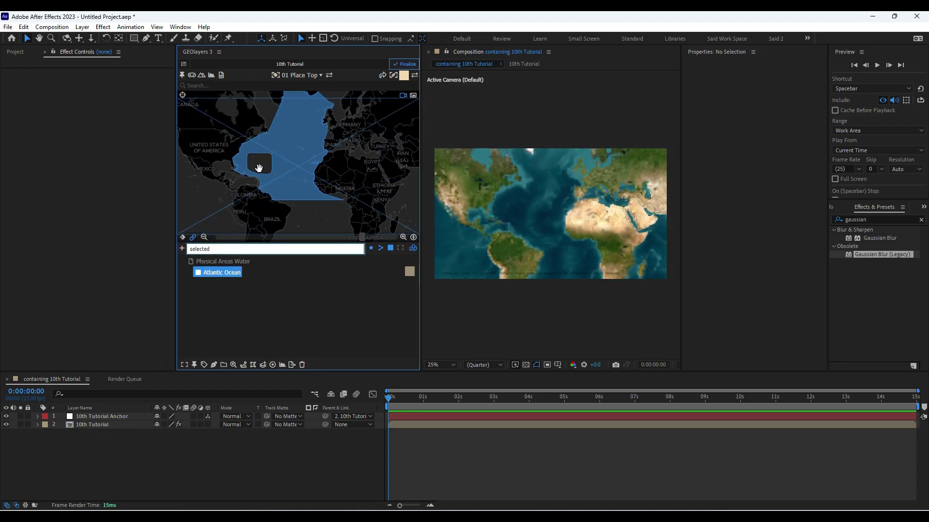
pyautogui.click(310, 220)
pyautogui.moveTo(345, 183); pyautogui.dragTo(357, 159)
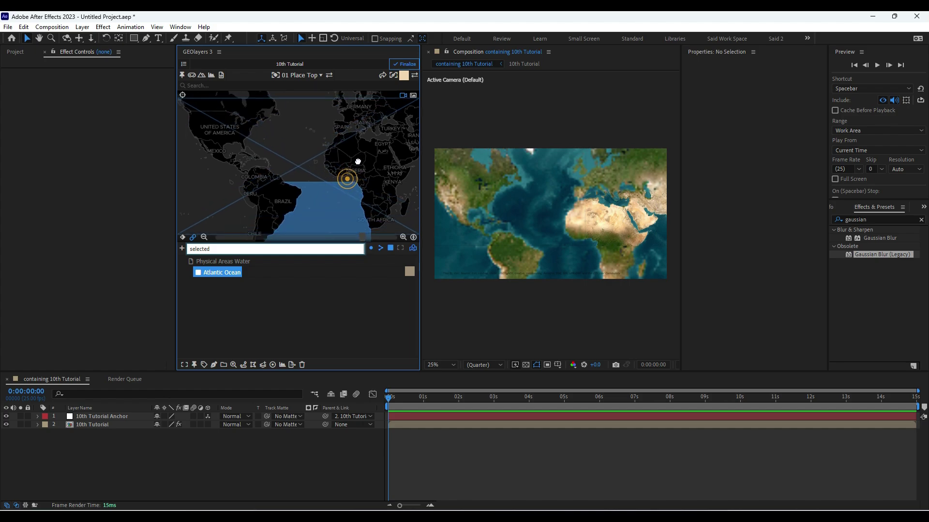
pyautogui.scroll(-3, 339, 155)
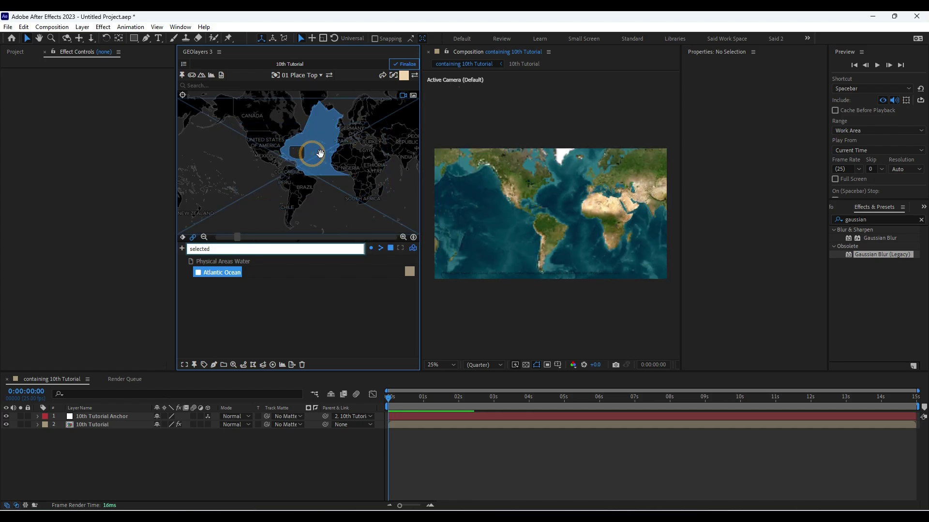
pyautogui.click(296, 152)
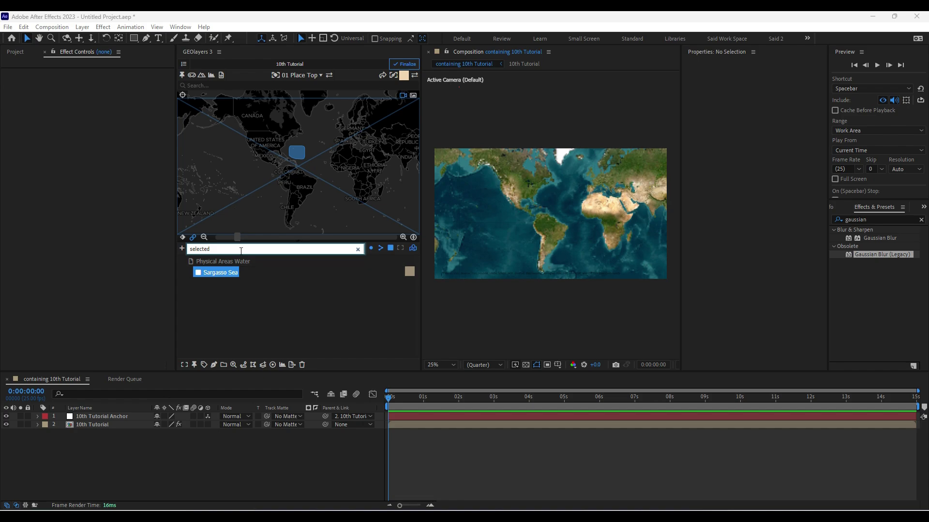
# Step: Merge the northern Atlantic Ocean, Sargasso Sea and southern Atlantic Ocean features into a single feature
pyautogui.click(322, 130)
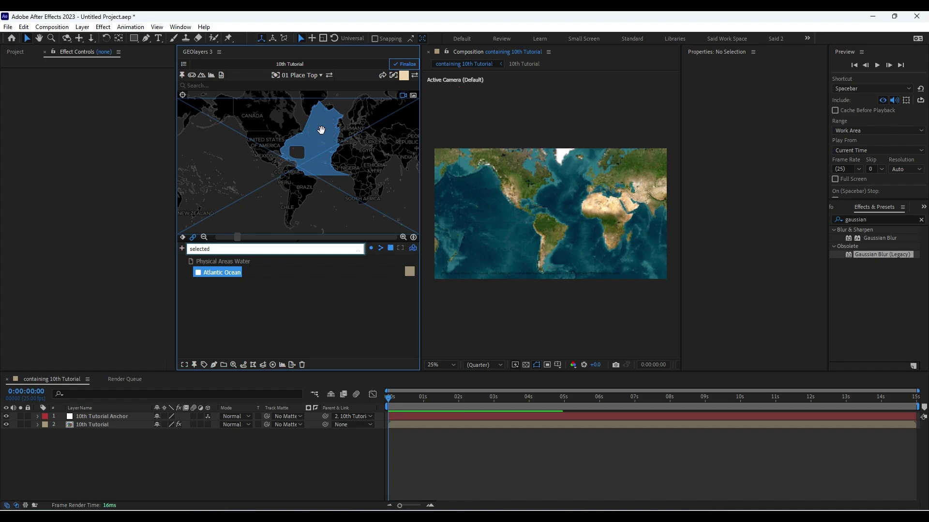
pyautogui.keyDown('shift'); pyautogui.click(300, 152); pyautogui.keyUp('shift')
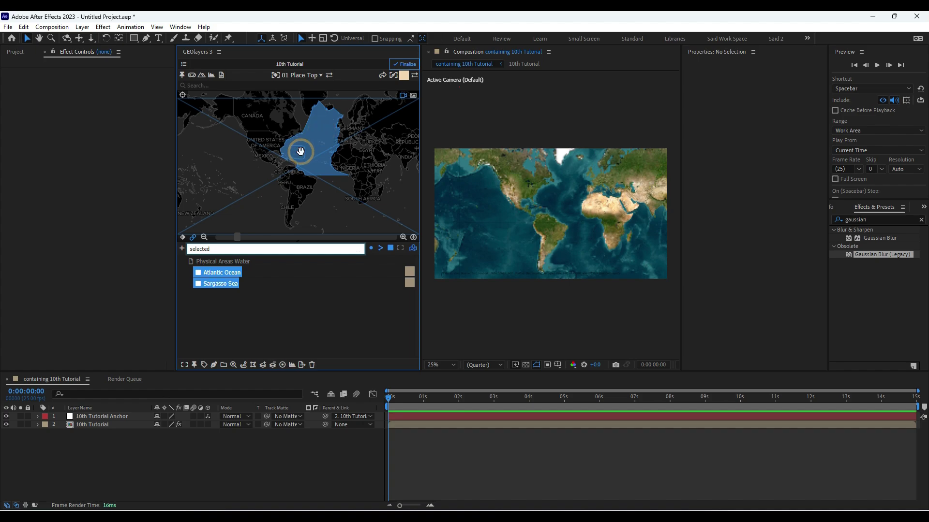
pyautogui.keyDown('shift'); pyautogui.click(333, 194); pyautogui.keyUp('shift')
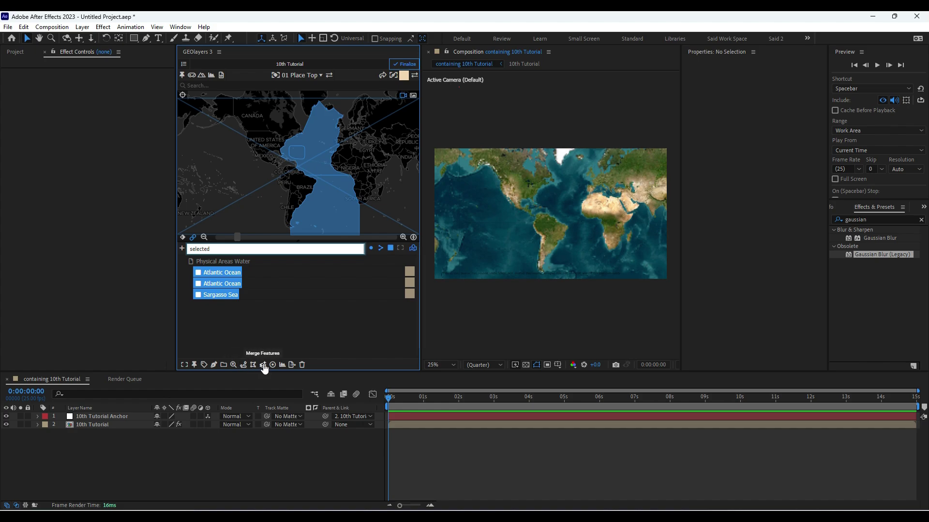
pyautogui.click(263, 366)
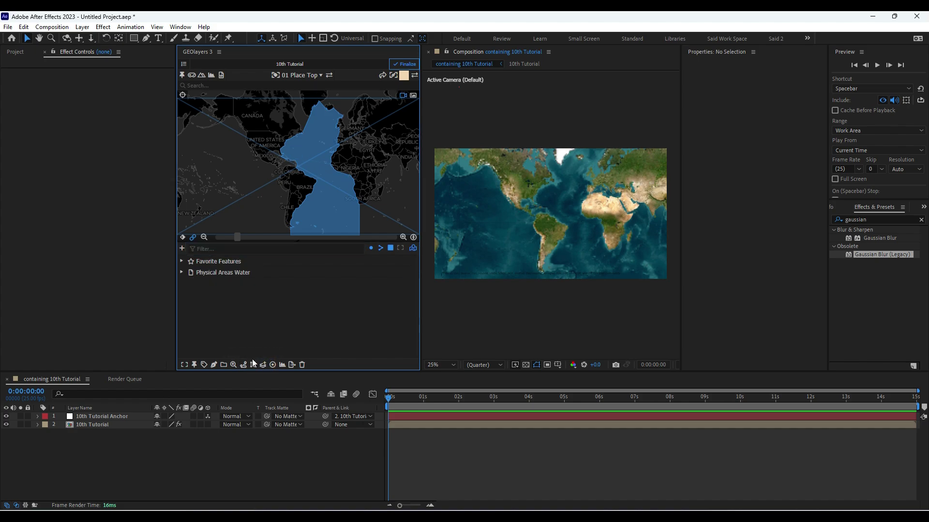
# Step: Draw the merged Atlantic Ocean and Sargasso Sea feature from Physical Areas Water as a shape layer
pyautogui.click(182, 274)
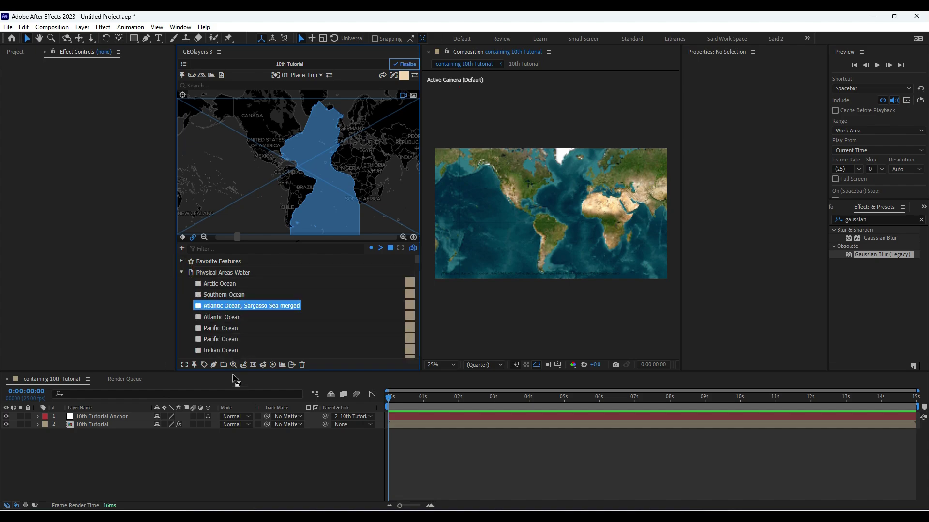
pyautogui.click(213, 366)
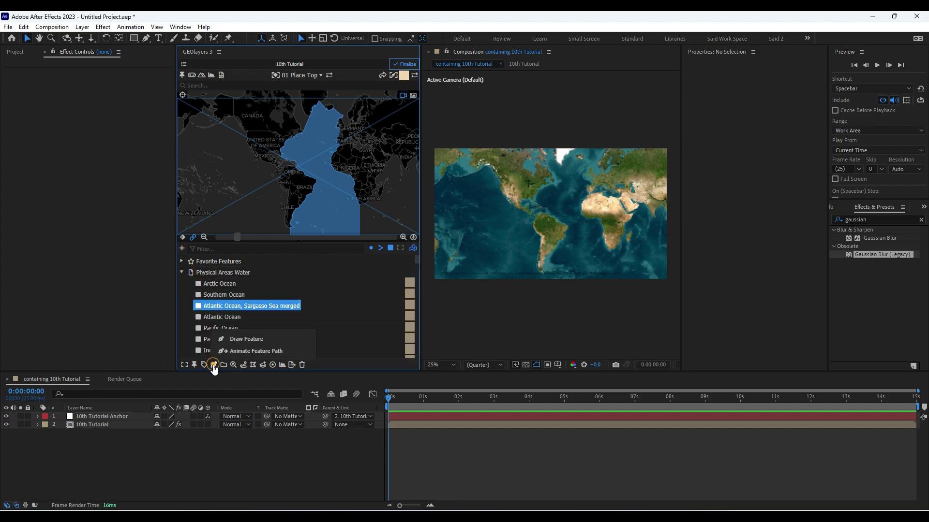
pyautogui.click(247, 339)
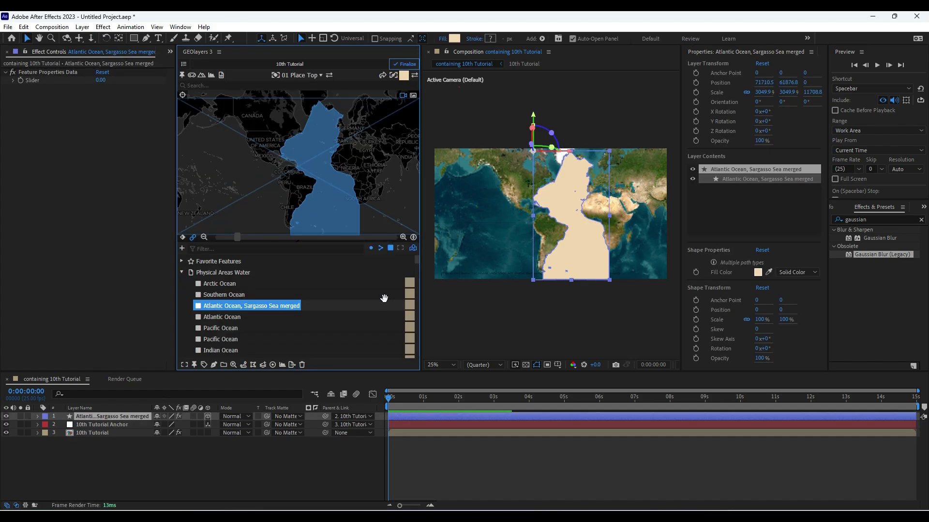
# Step: Set the fill colour of the merged Atlantic Ocean shape to a saturated blue
pyautogui.scroll(-2, 379, 192)
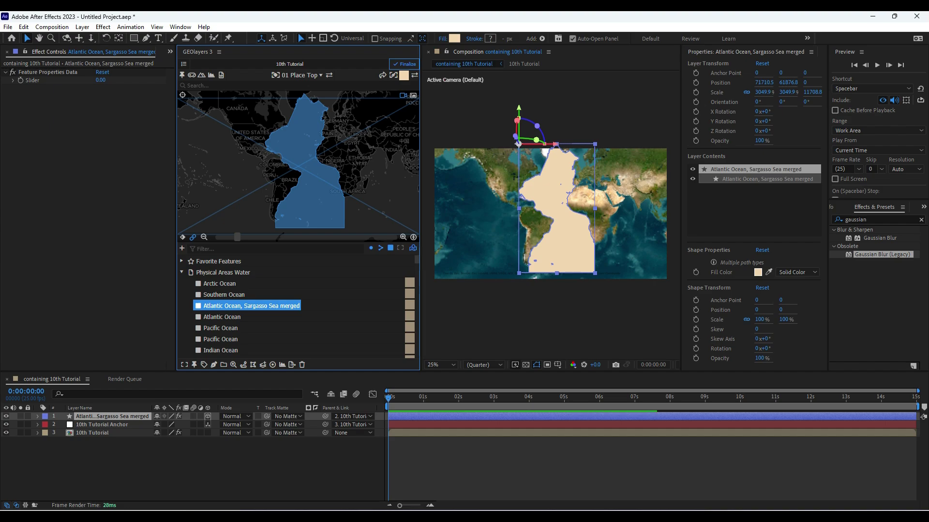
pyautogui.click(454, 39)
pyautogui.click(817, 187)
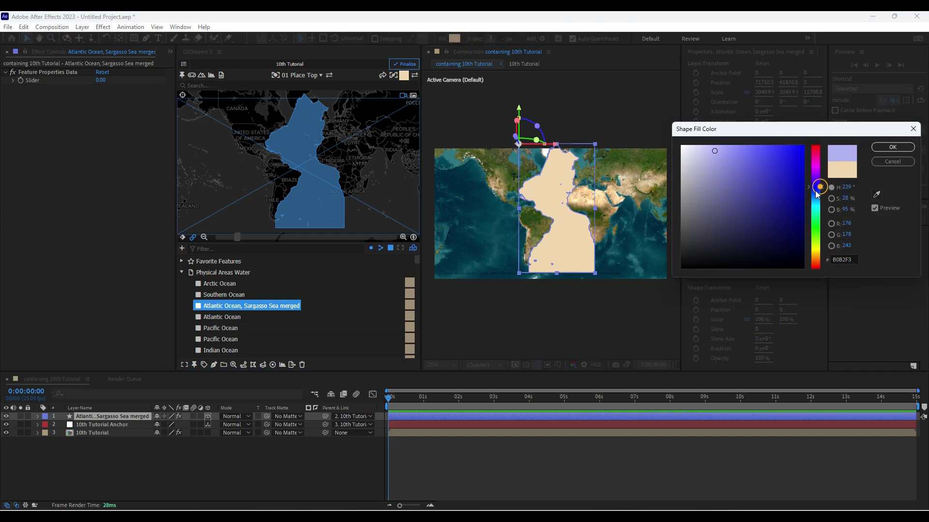
pyautogui.click(792, 156)
pyautogui.click(892, 147)
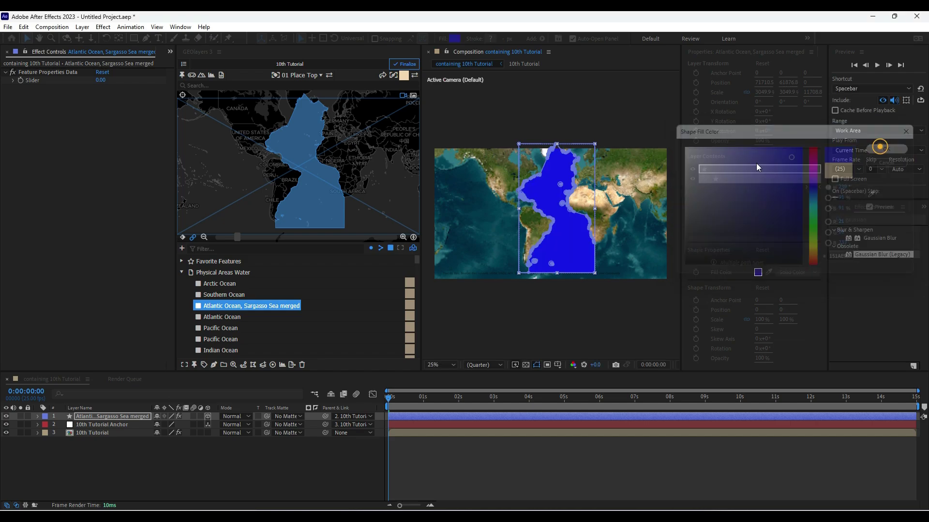
# Step: Set the merged Atlantic Ocean layer's opacity to 60%
pyautogui.click(108, 416)
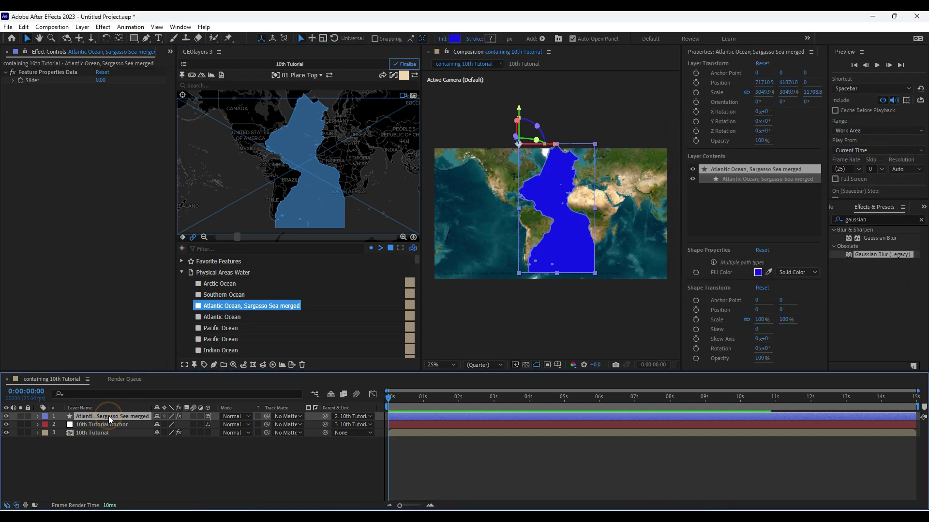
pyautogui.press('t')
pyautogui.click(162, 424)
pyautogui.write('60')
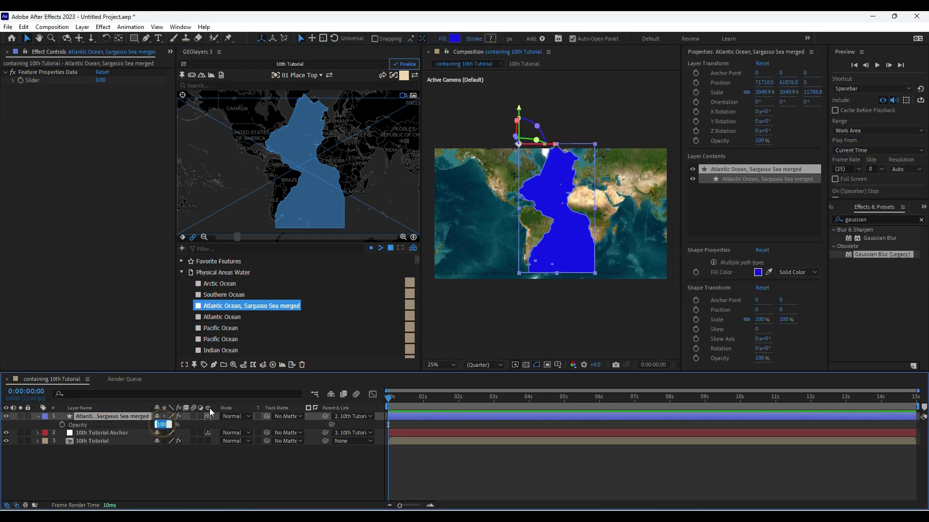
pyautogui.press('Return')
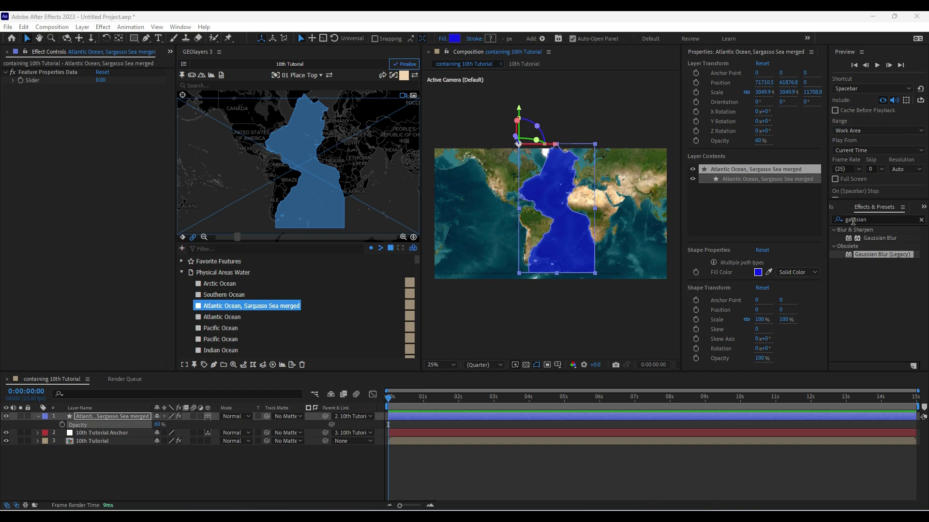
# Step: Apply Gaussian Blur (Legacy) to the merged Atlantic Ocean layer with a blurriness of 300
pyautogui.moveTo(877, 258); pyautogui.dragTo(137, 420)
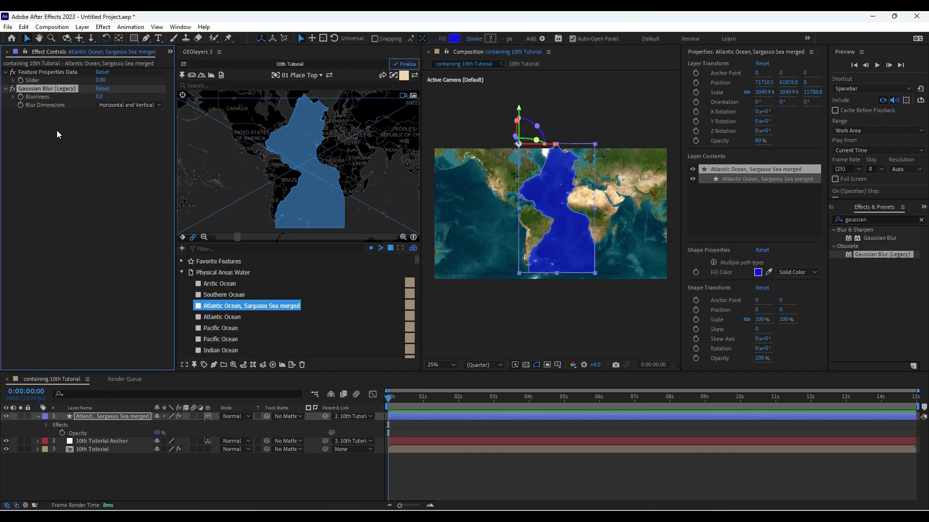
pyautogui.click(100, 97)
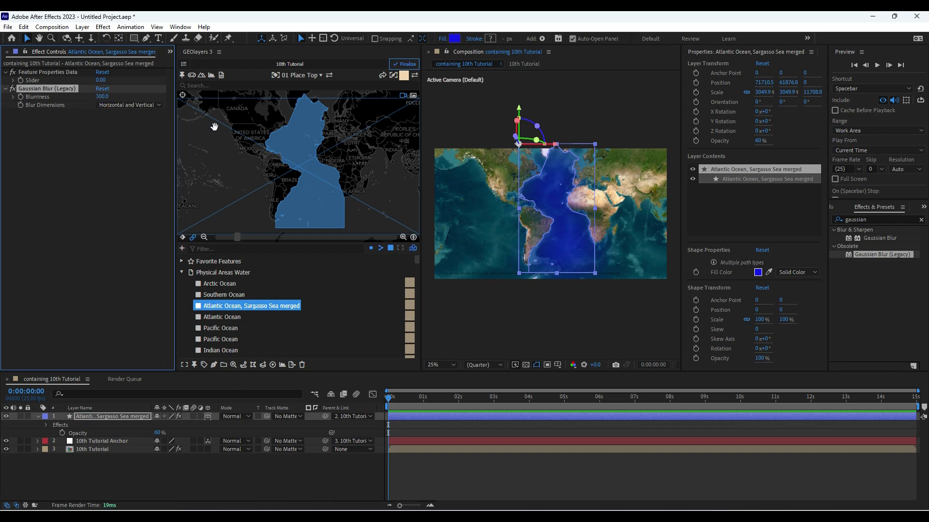
pyautogui.click(498, 340)
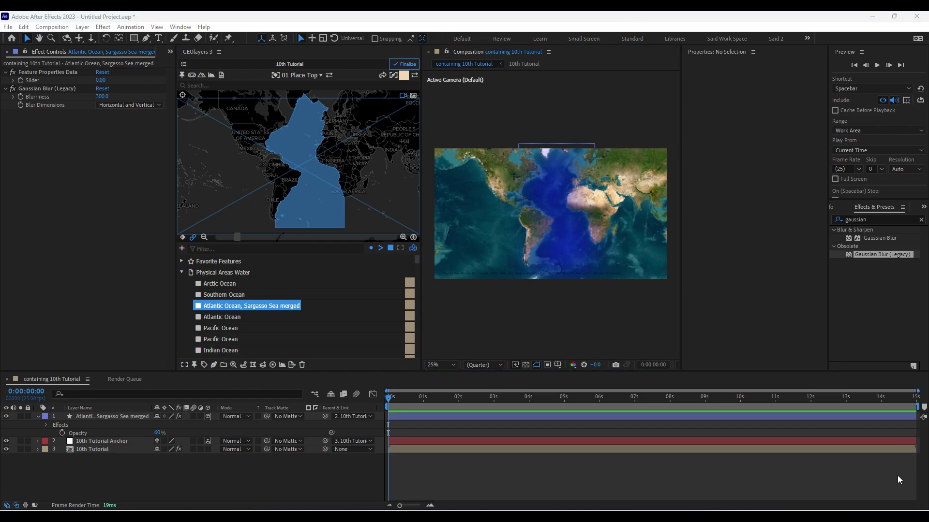
# Step: Find the Blinking Opacity preset and apply it to the merged Atlantic Ocean layer
pyautogui.click(921, 220)
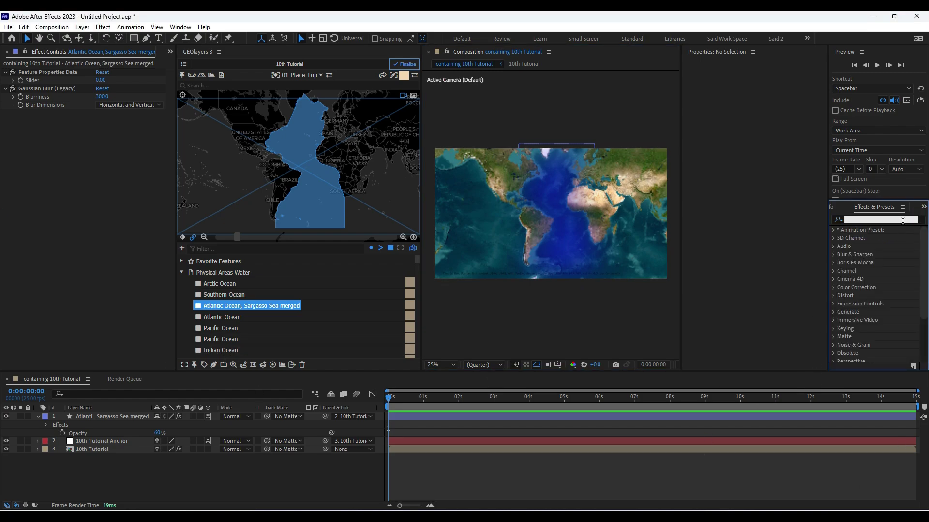
pyautogui.write('blinking')
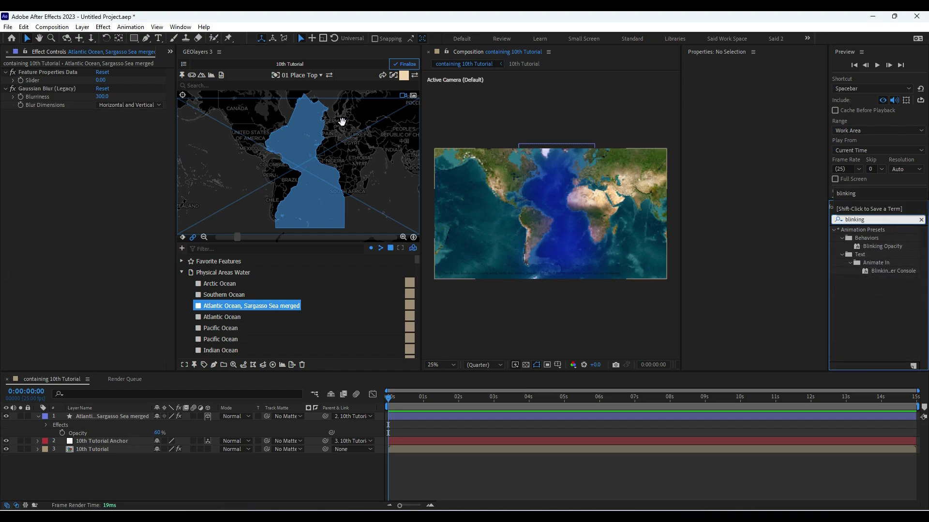
pyautogui.moveTo(894, 247); pyautogui.dragTo(104, 419)
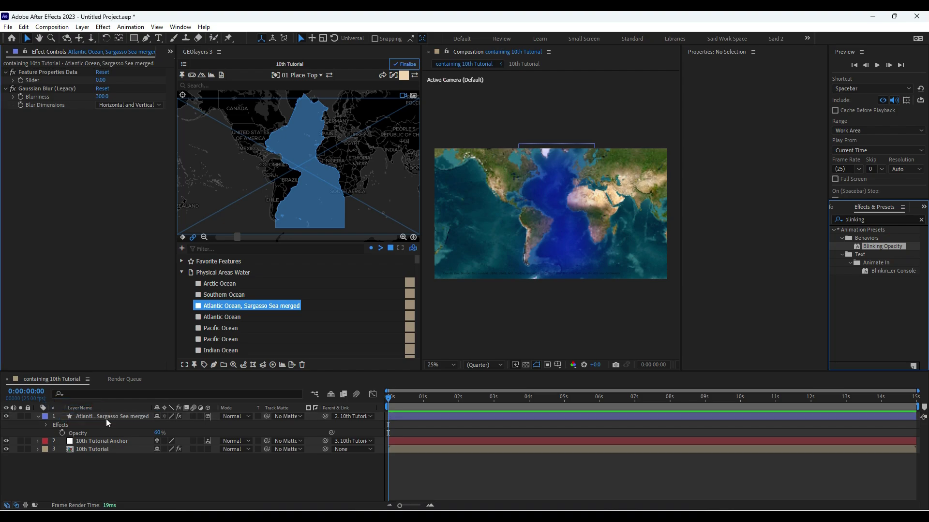
pyautogui.click(128, 234)
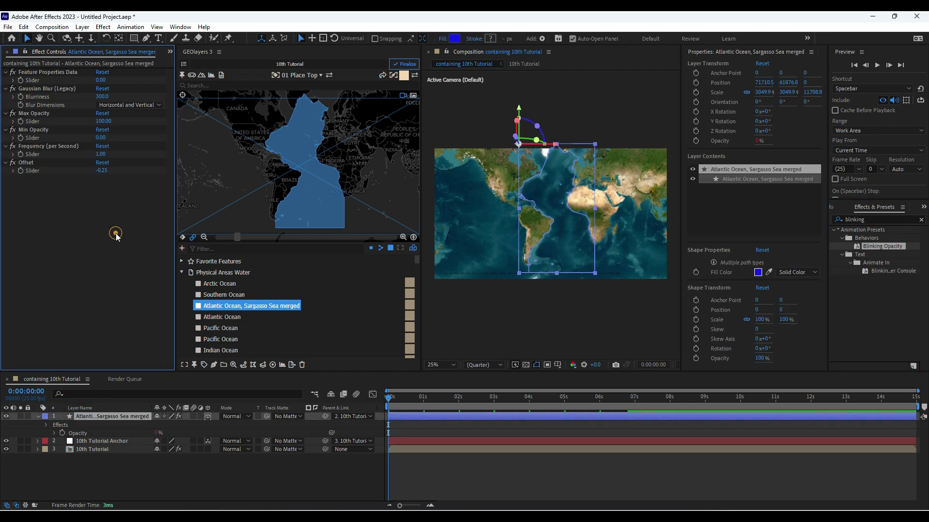
# Step: Set the blinking effect's Max Opacity to 60 and Min Opacity to 30
pyautogui.click(104, 121)
pyautogui.write('60')
pyautogui.press('Return')
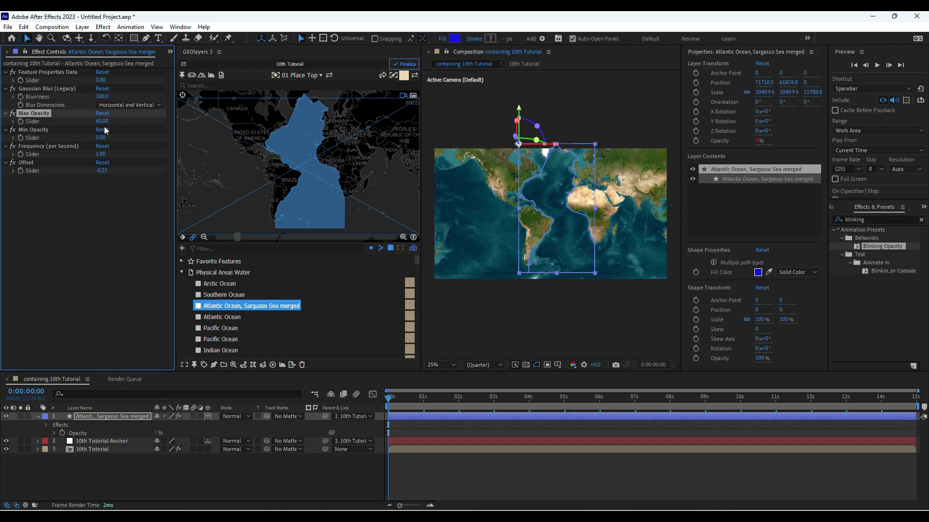
pyautogui.click(102, 139)
pyautogui.write('30')
pyautogui.press('Return')
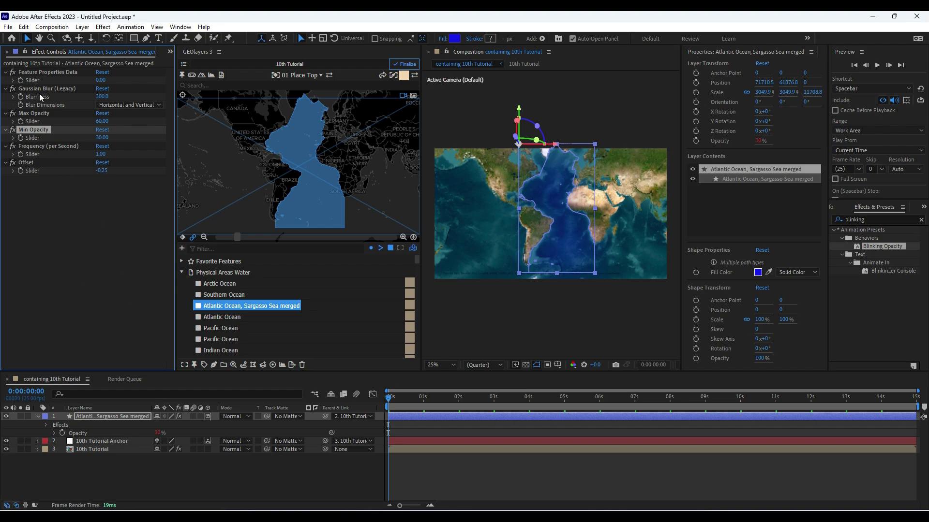
# Step: Close the effect settings, preview the blinking ocean animation and return to the start of the timeline
pyautogui.click(7, 52)
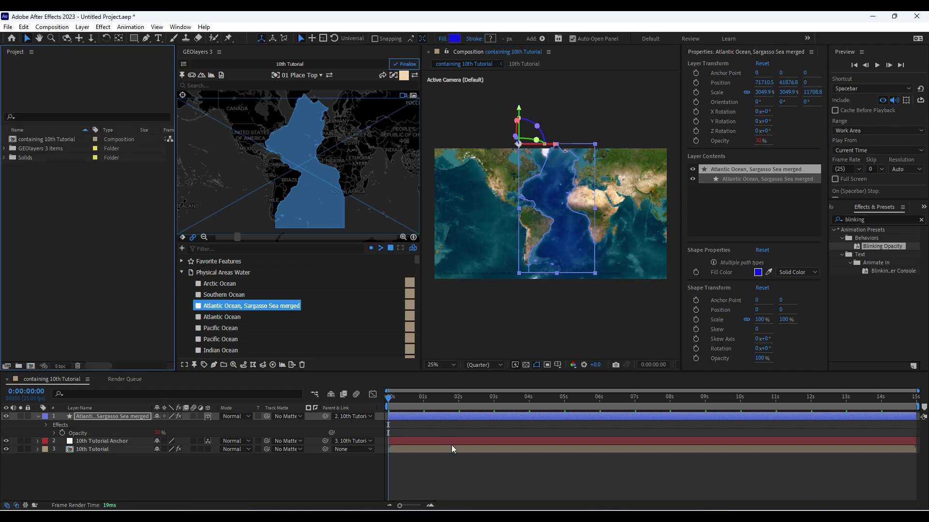
pyautogui.press('space')
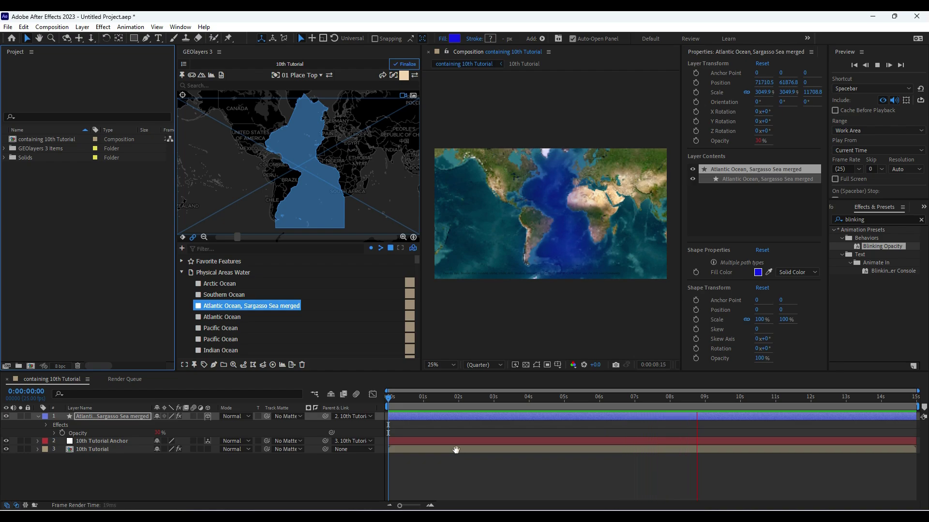
pyautogui.press('space')
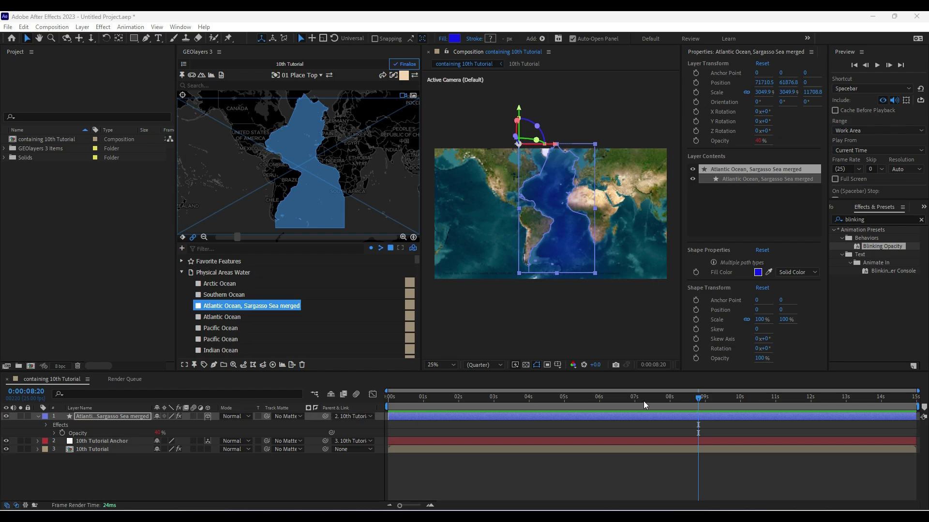
pyautogui.moveTo(697, 402); pyautogui.dragTo(388, 402)
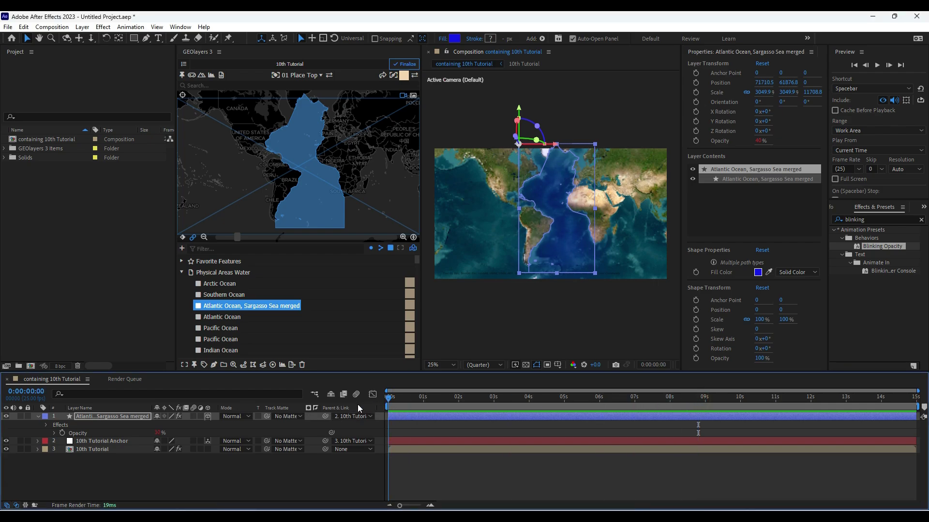
# Step: Keyframe the map view at the start, zoomed in on the Atlantic to 3.13, and add another set of keyframes at 0:00:04:22
pyautogui.click(182, 237)
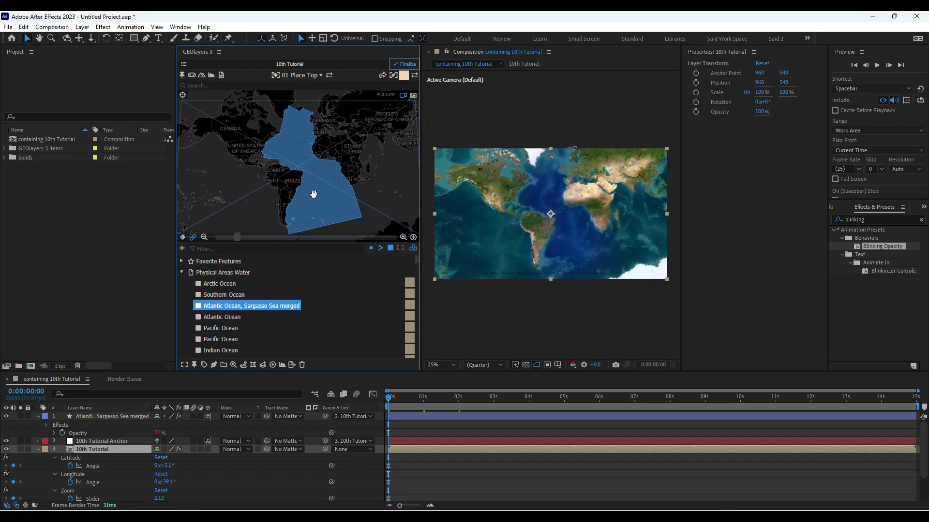
pyautogui.click(402, 237)
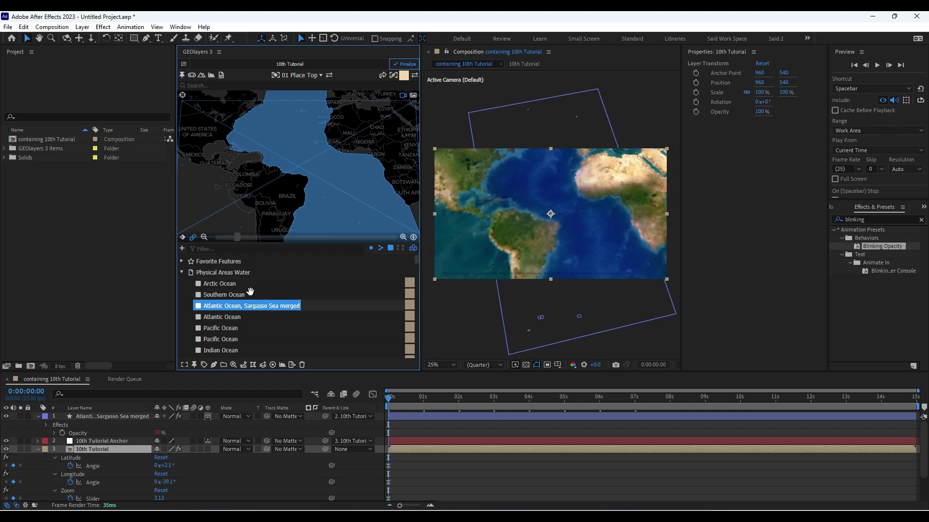
pyautogui.moveTo(388, 396); pyautogui.dragTo(560, 408)
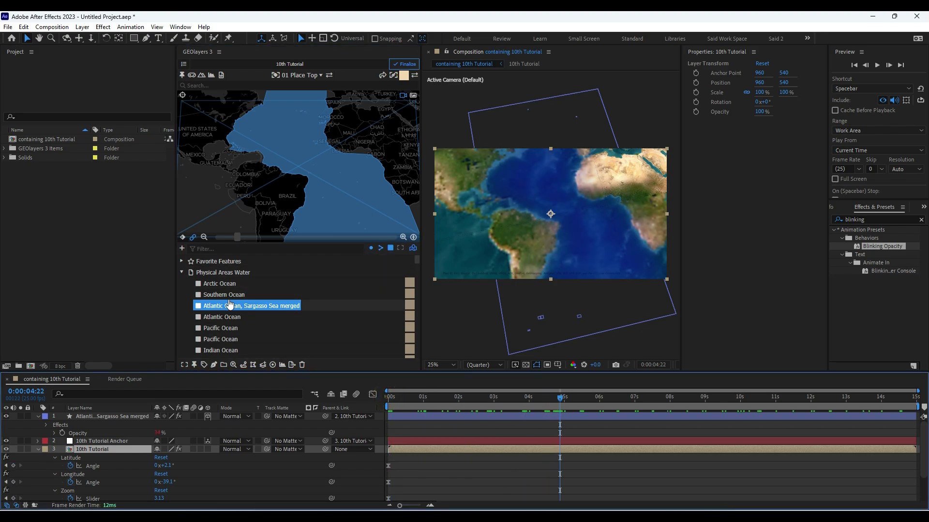
pyautogui.click(182, 238)
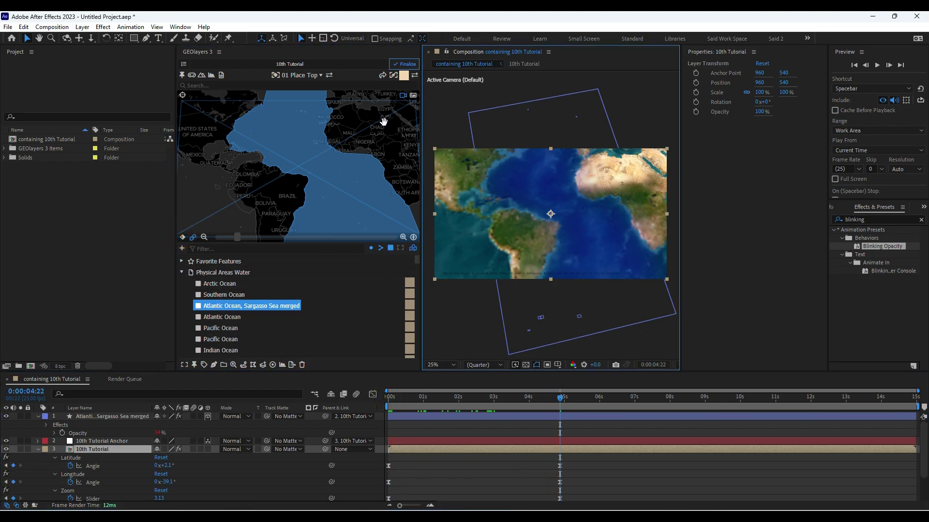
# Step: Finalize the 10th Tutorial mapcomp and preview the ocean zoom animation from the start of the timeline
pyautogui.click(406, 67)
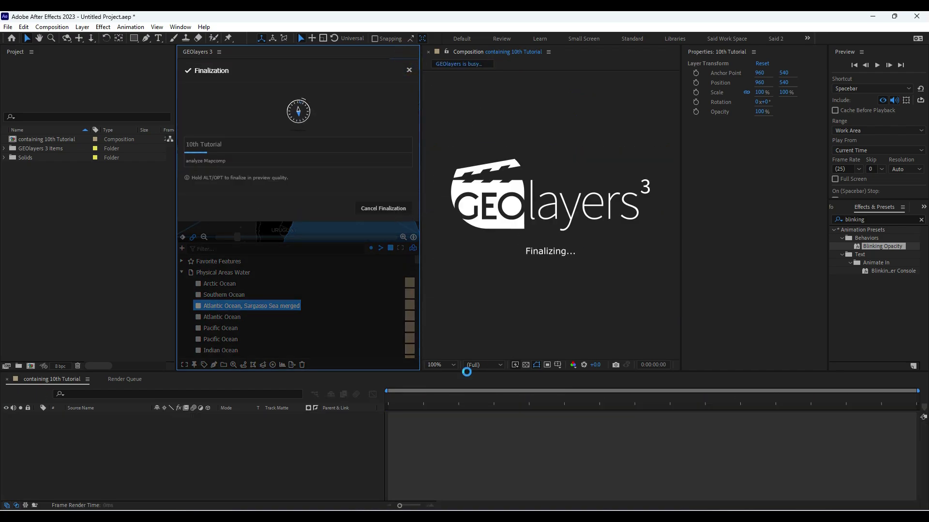
pyautogui.click(402, 203)
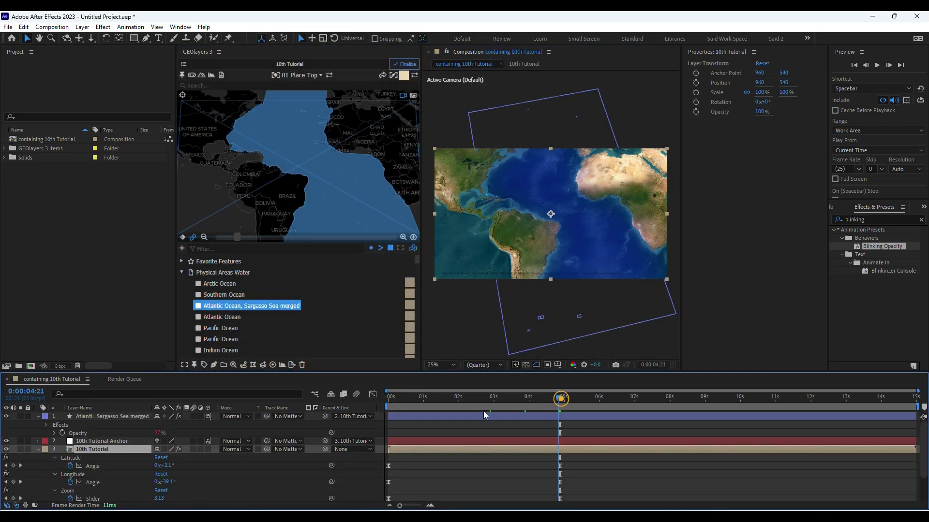
pyautogui.press('Home')
pyautogui.scroll(-2, 375, 411)
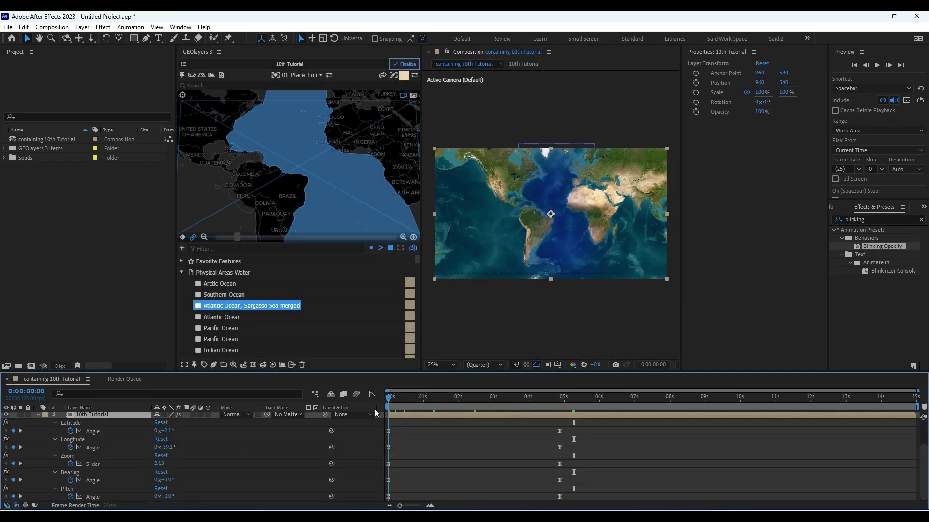
pyautogui.press('space')
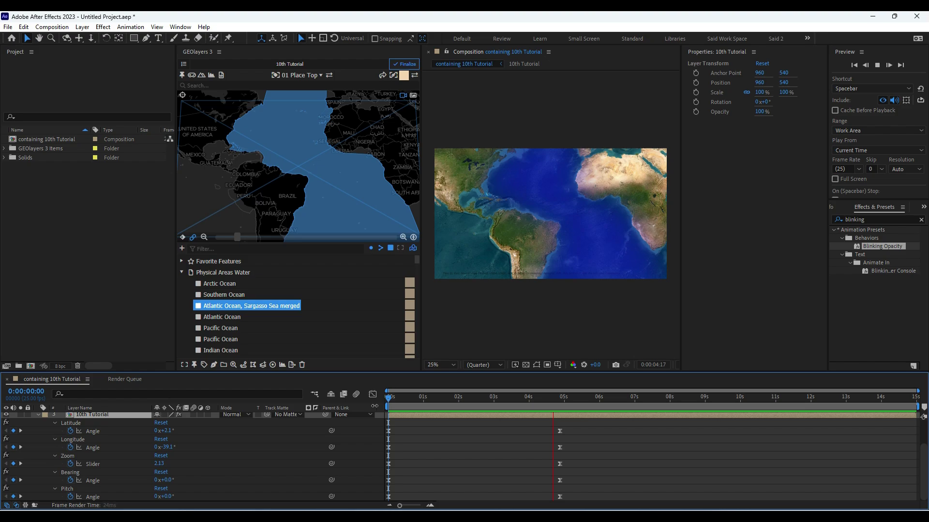
pyautogui.press('space')
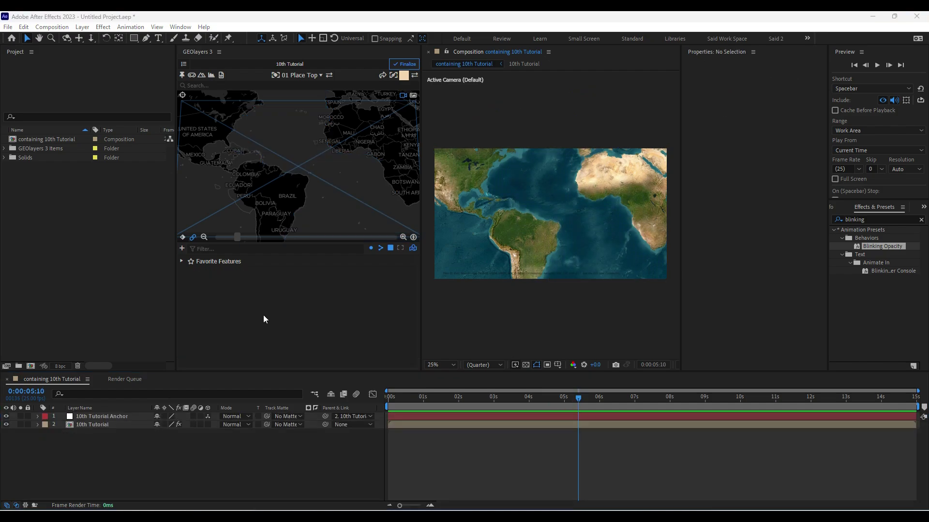
# Step: Download the Natural Earth River Lines dataset into the feature browser
pyautogui.click(266, 319)
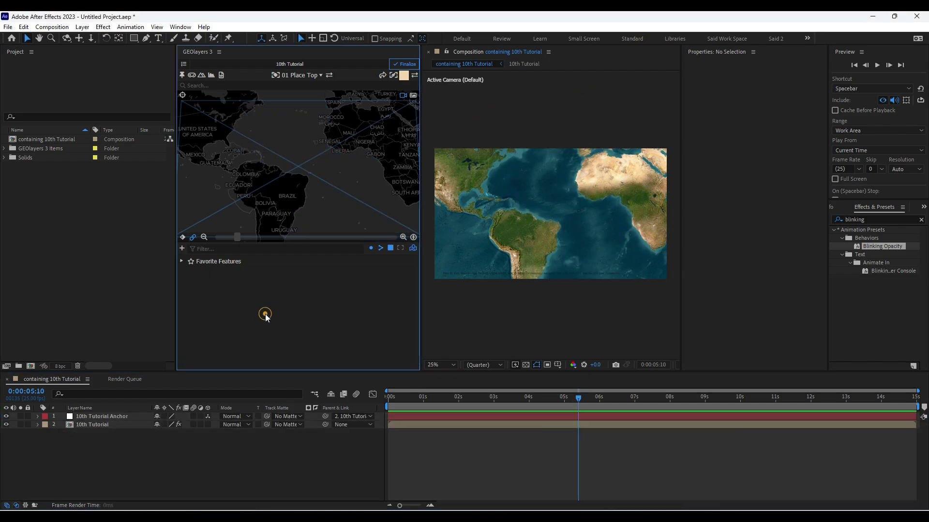
pyautogui.click(181, 249)
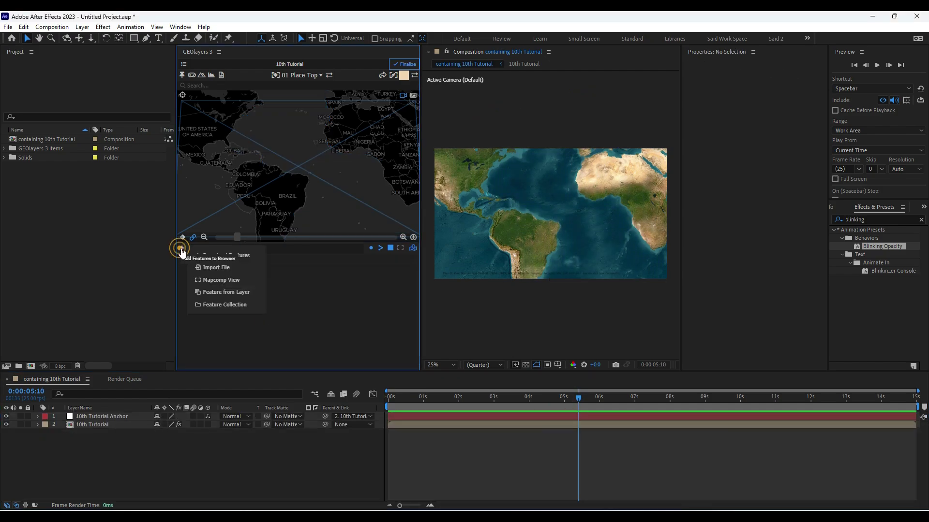
pyautogui.click(230, 257)
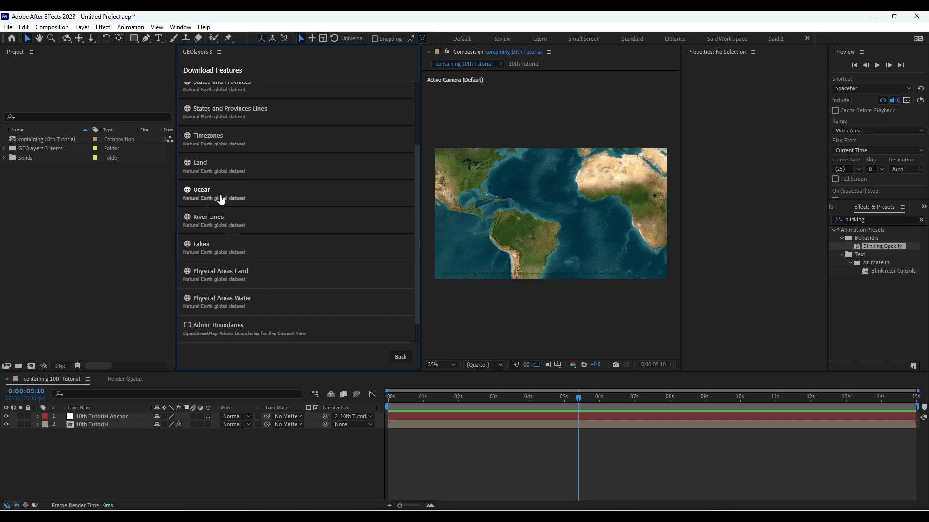
pyautogui.click(218, 221)
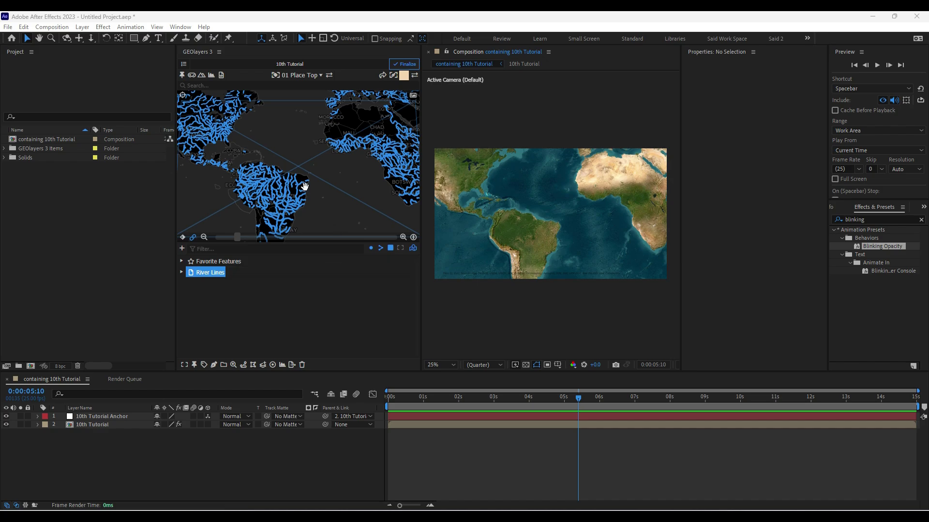
# Step: Frame the map view on northeast Africa and the Red Sea and pick the Nile river line on the map
pyautogui.scroll(-5, 352, 177)
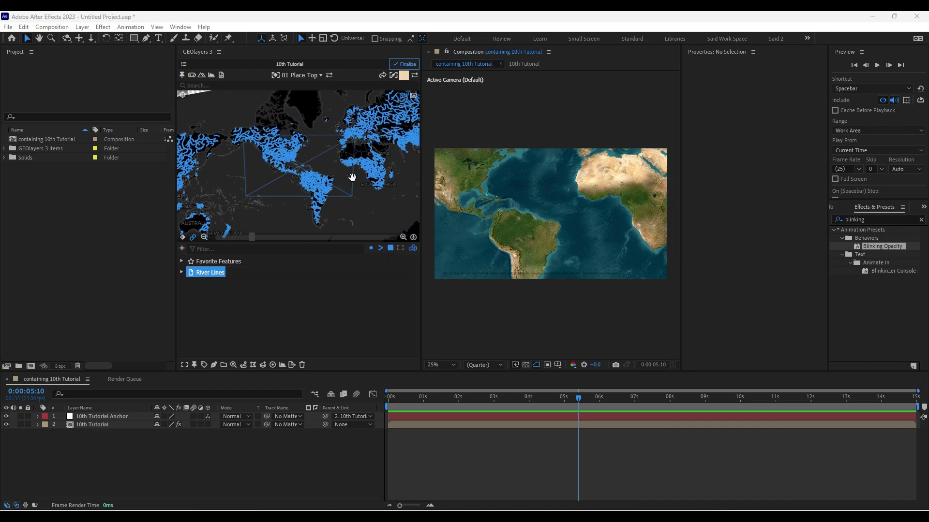
pyautogui.click(413, 237)
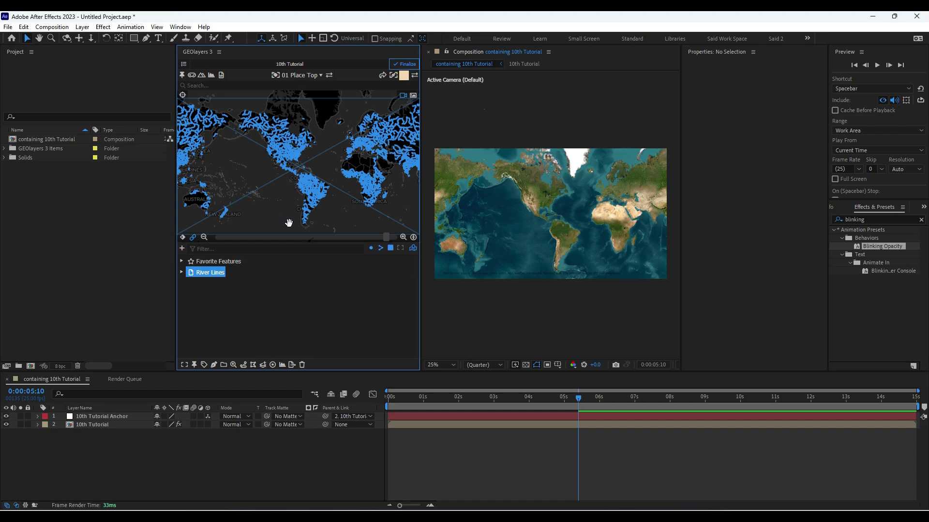
pyautogui.scroll(3, 289, 222)
pyautogui.scroll(-1, 303, 143)
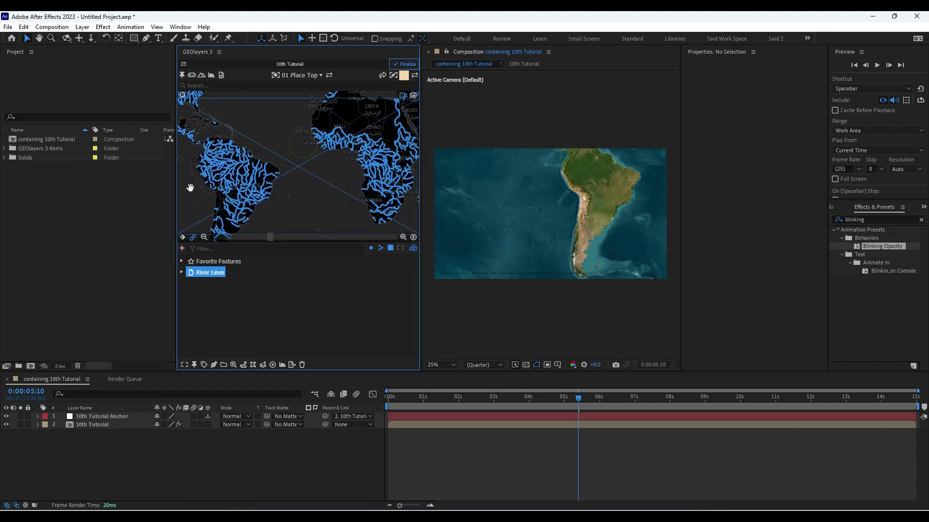
pyautogui.moveTo(321, 193)
pyautogui.mouseDown()
pyautogui.moveTo(276, 214)
pyautogui.moveTo(322, 207)
pyautogui.mouseUp()
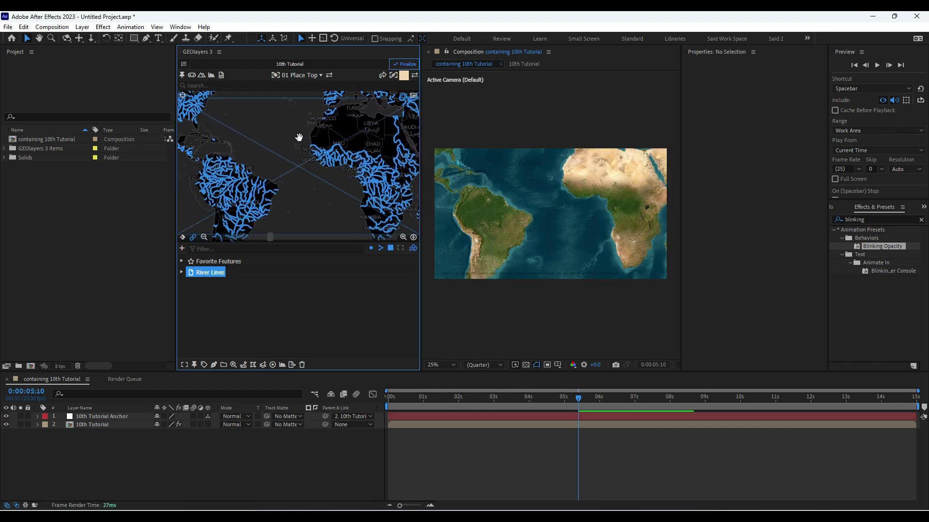
pyautogui.moveTo(299, 137); pyautogui.dragTo(227, 132)
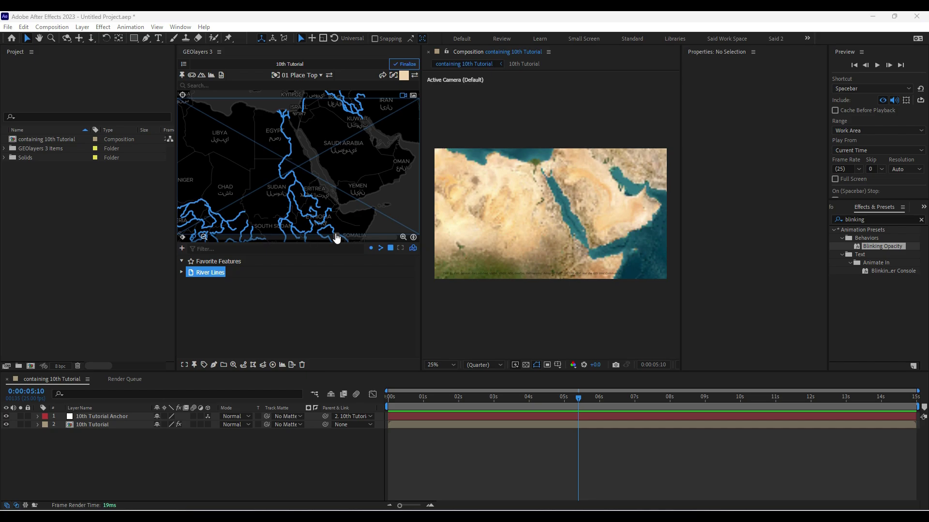
pyautogui.click(287, 164)
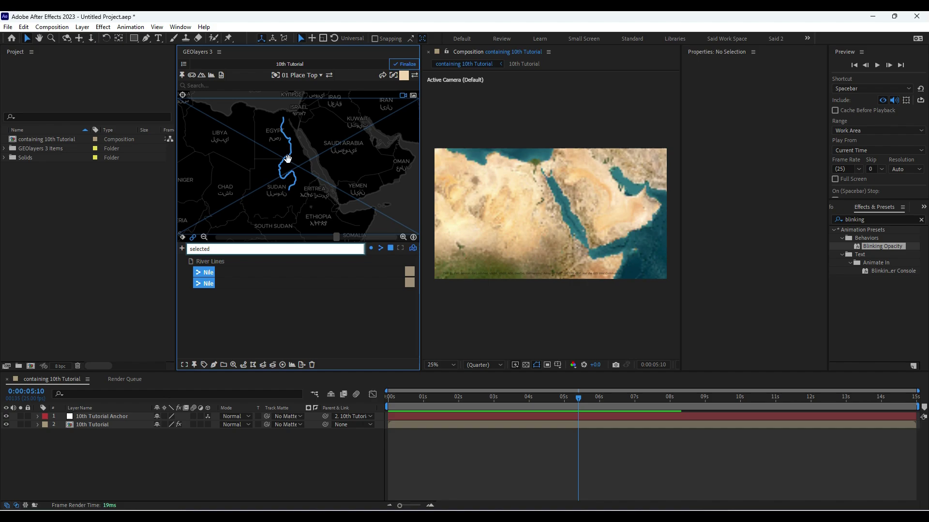
pyautogui.click(300, 197)
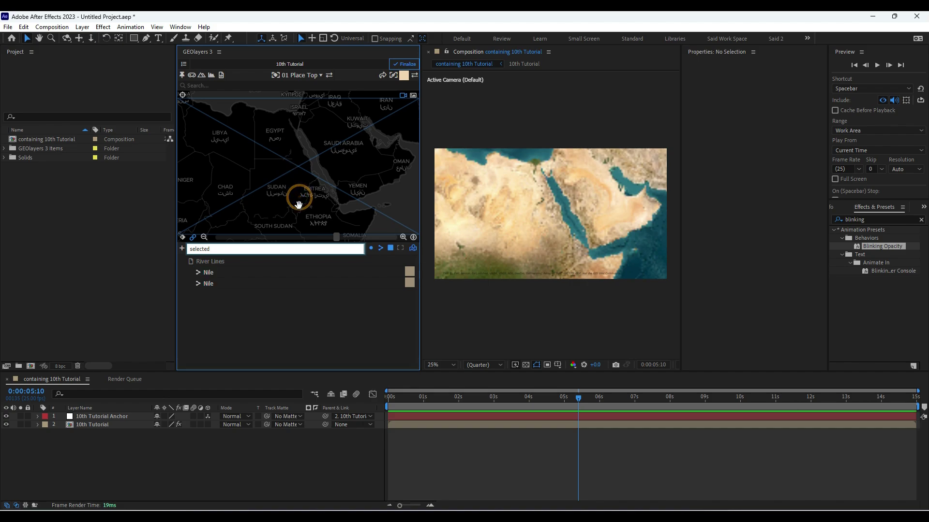
pyautogui.click(212, 271)
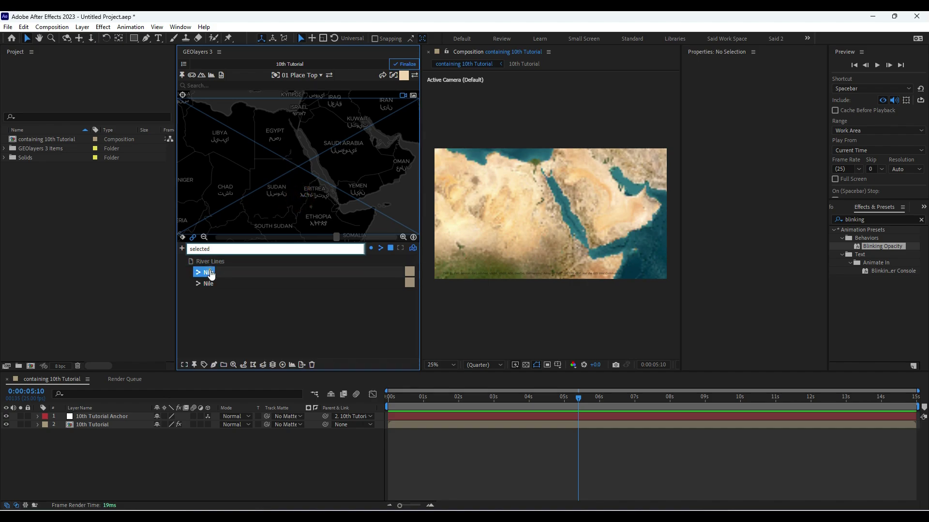
# Step: Filter the river features for "nile" and merge the four Blue Nile and two Nile segments into one feature
pyautogui.doubleClick(223, 247)
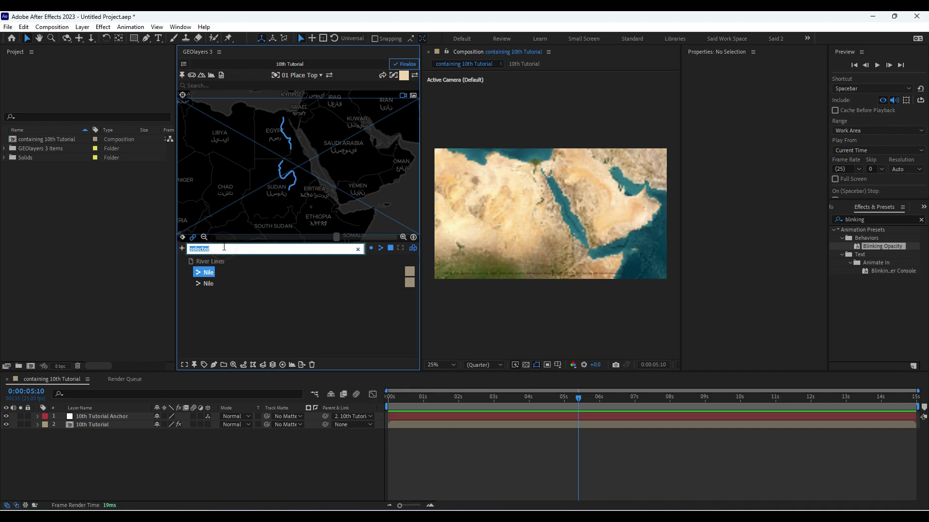
pyautogui.write('nile')
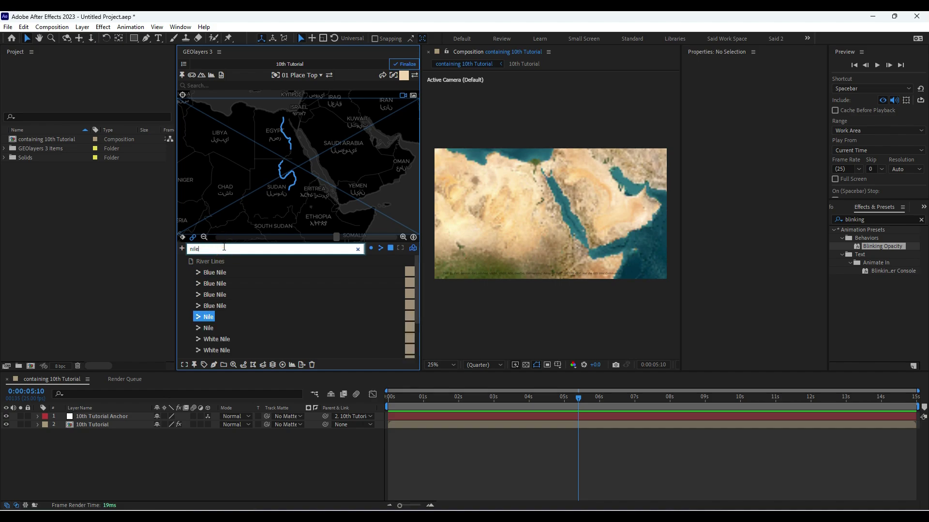
pyautogui.click(220, 273)
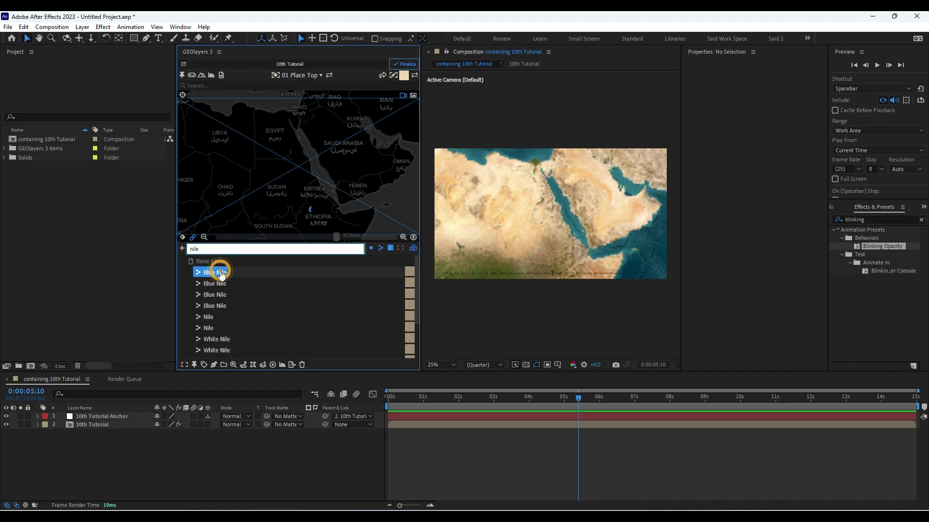
pyautogui.keyDown('shift'); pyautogui.click(216, 285); pyautogui.keyUp('shift')
pyautogui.keyDown('shift'); pyautogui.click(220, 294); pyautogui.keyUp('shift')
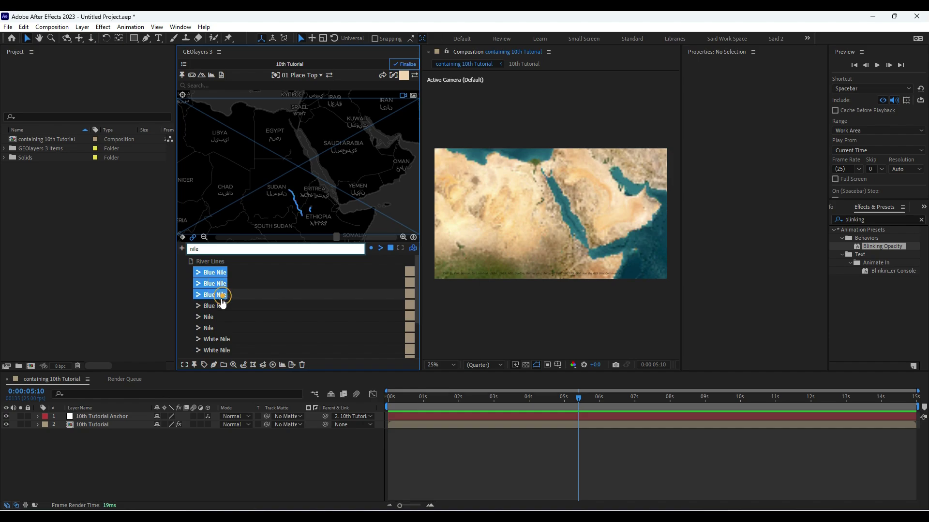
pyautogui.keyDown('shift'); pyautogui.click(216, 307); pyautogui.keyUp('shift')
pyautogui.keyDown('shift'); pyautogui.click(214, 317); pyautogui.keyUp('shift')
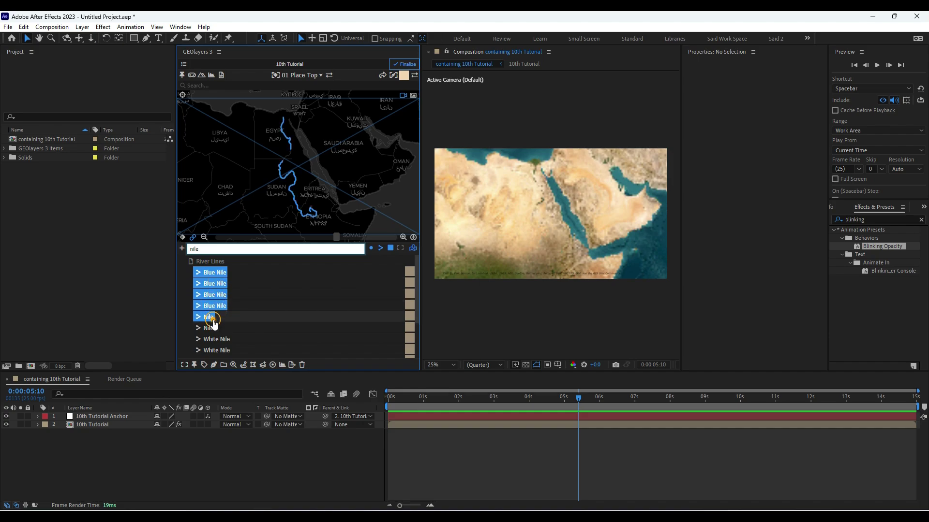
pyautogui.keyDown('shift'); pyautogui.click(210, 327); pyautogui.keyUp('shift')
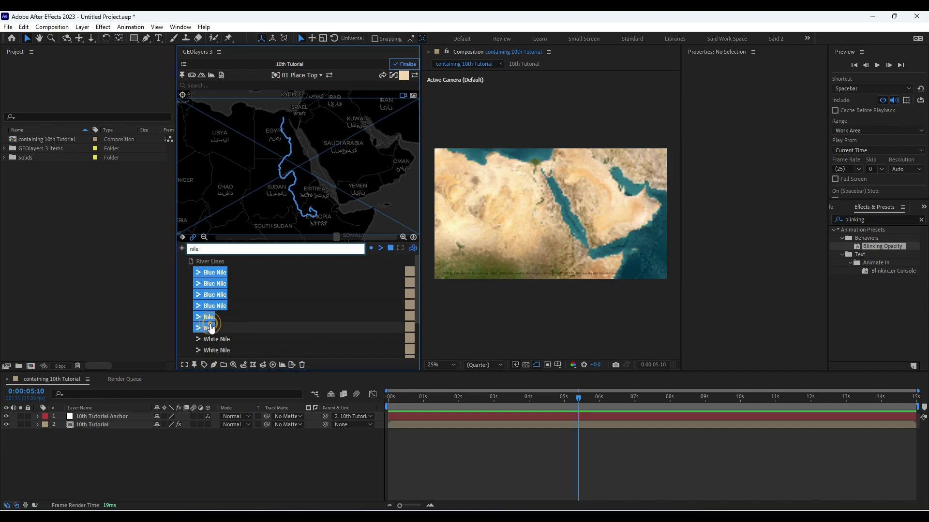
pyautogui.scroll(-2, 239, 276)
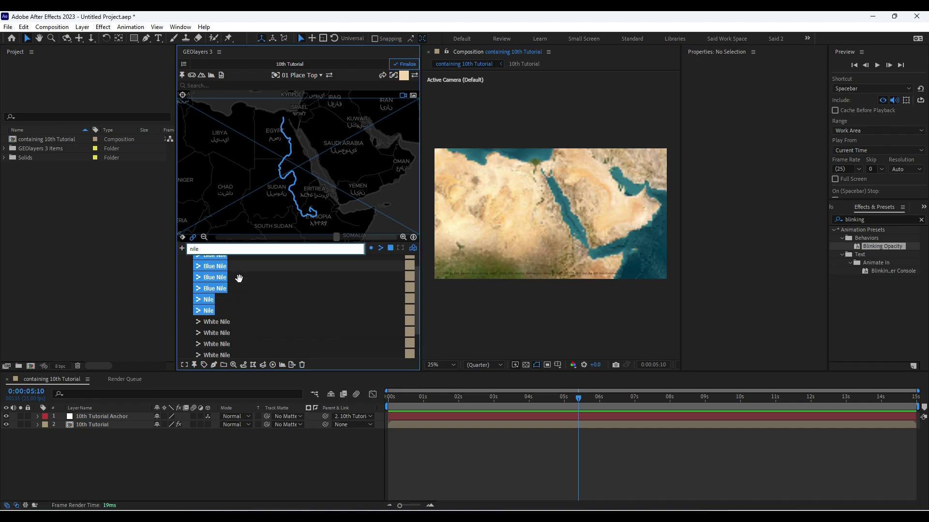
pyautogui.scroll(2, 238, 277)
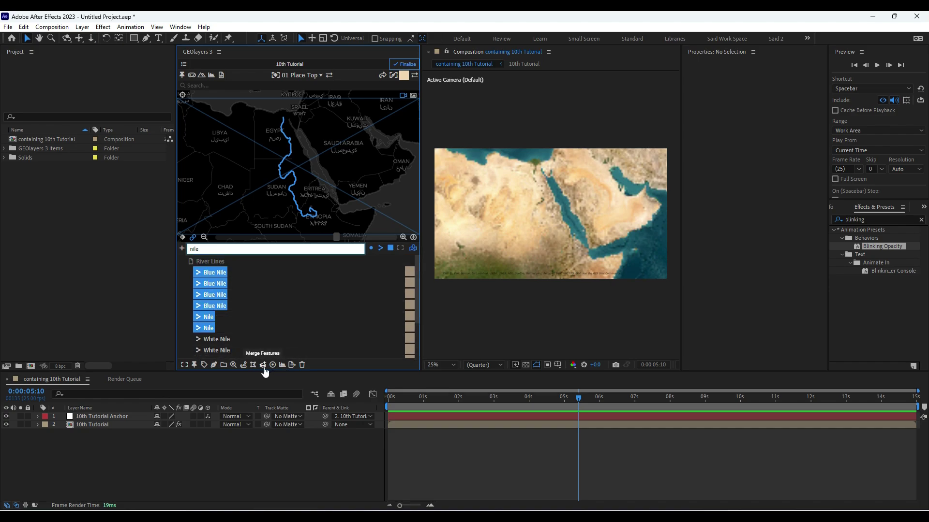
pyautogui.click(264, 368)
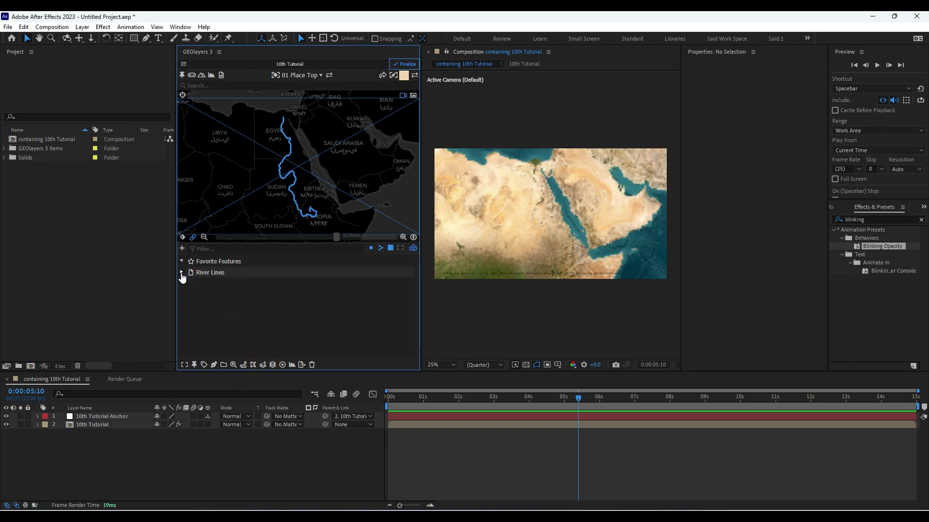
# Step: Merge the Ismaliya Canal, Rosetta Branch and Damietta Branch lines in the Nile delta, and expand the River Lines collection
pyautogui.click(212, 273)
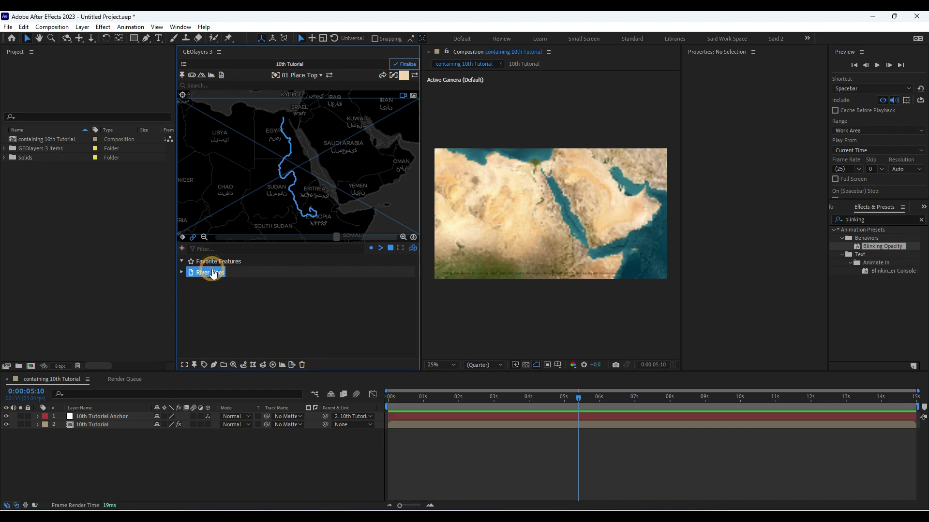
pyautogui.scroll(3, 282, 115)
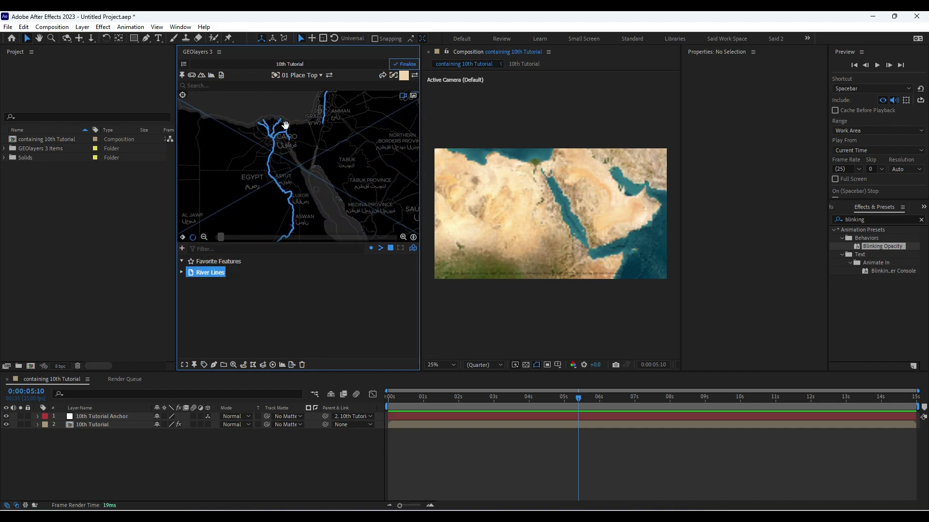
pyautogui.click(284, 123)
pyautogui.click(280, 127)
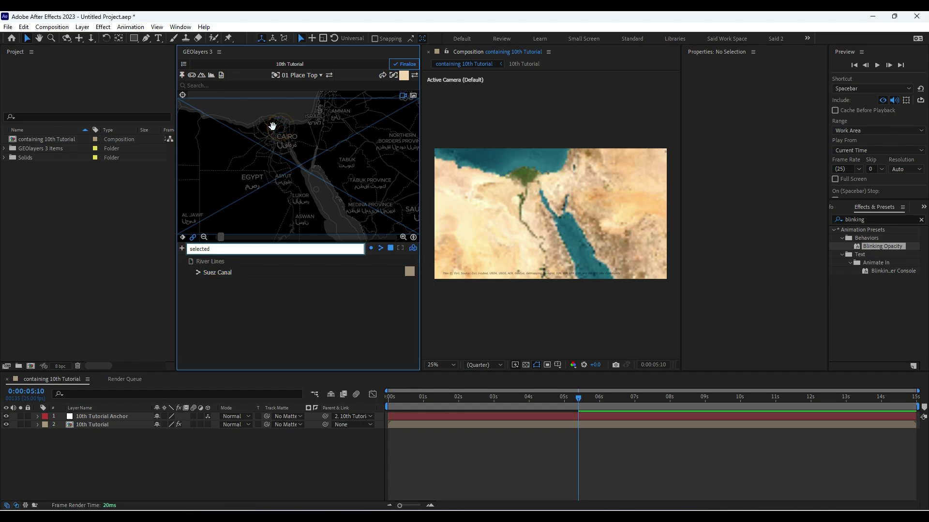
pyautogui.click(271, 127)
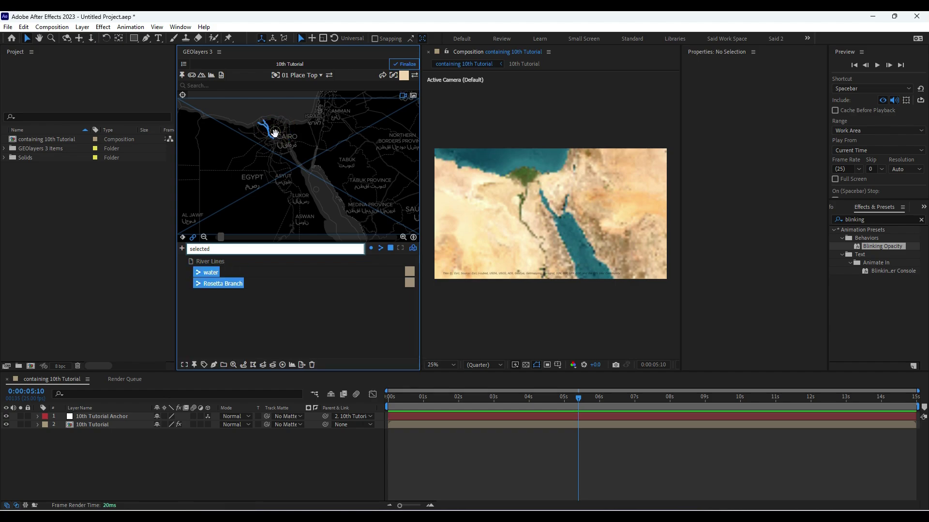
pyautogui.click(274, 132)
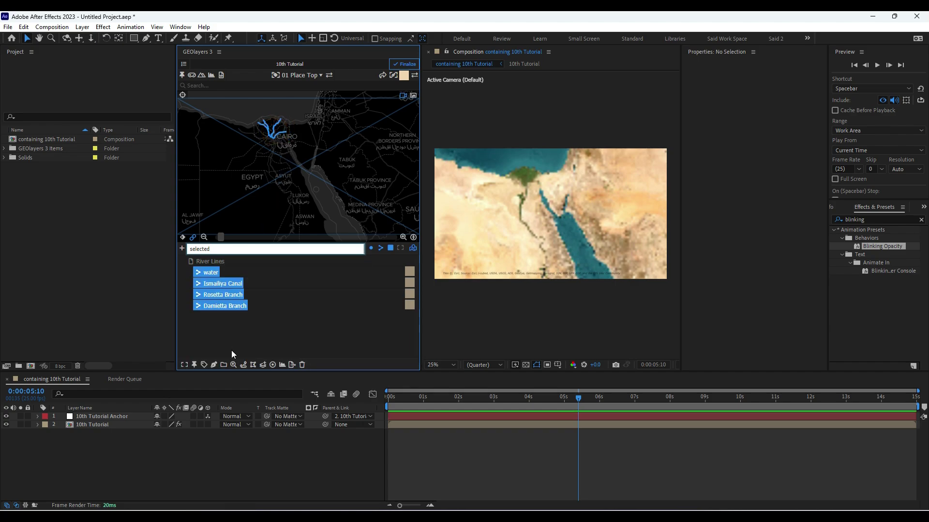
pyautogui.click(212, 284)
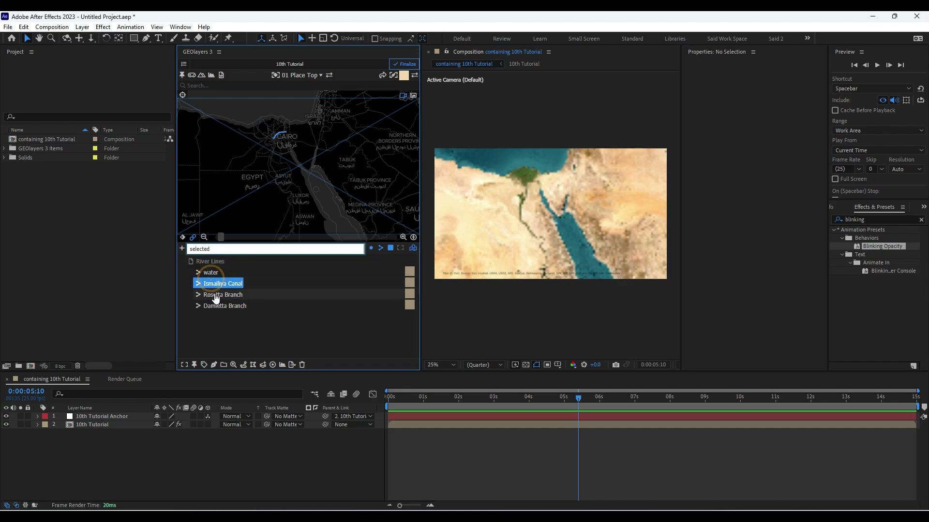
pyautogui.keyDown('shift'); pyautogui.click(213, 294); pyautogui.keyUp('shift')
pyautogui.keyDown('shift'); pyautogui.click(214, 305); pyautogui.keyUp('shift')
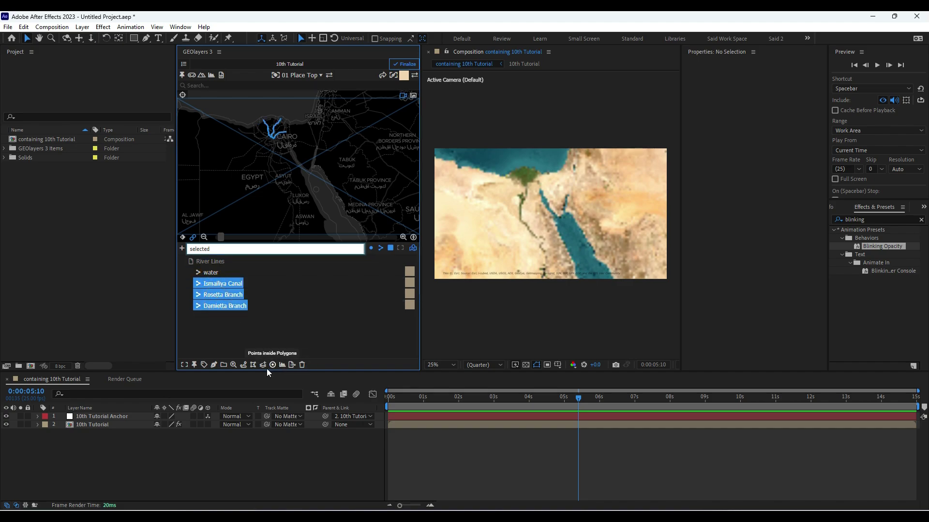
pyautogui.click(263, 365)
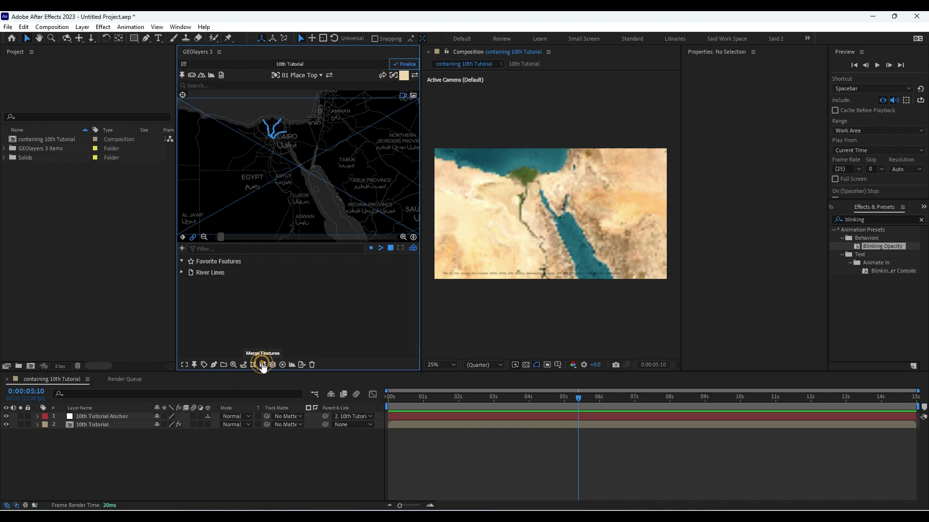
pyautogui.doubleClick(254, 276)
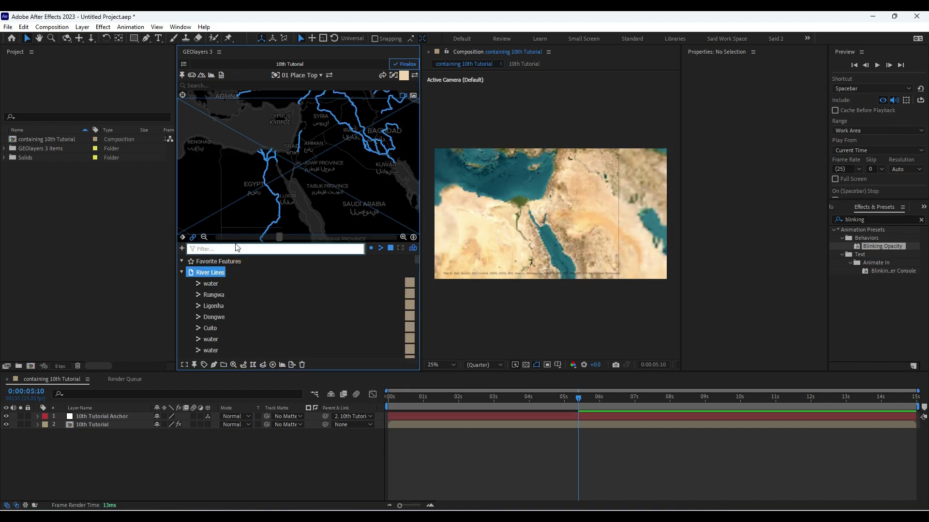
# Step: Filter the river features for "merge" and merge the delta branches feature with the Blue Nile and Nile feature
pyautogui.click(236, 248)
pyautogui.write('merge')
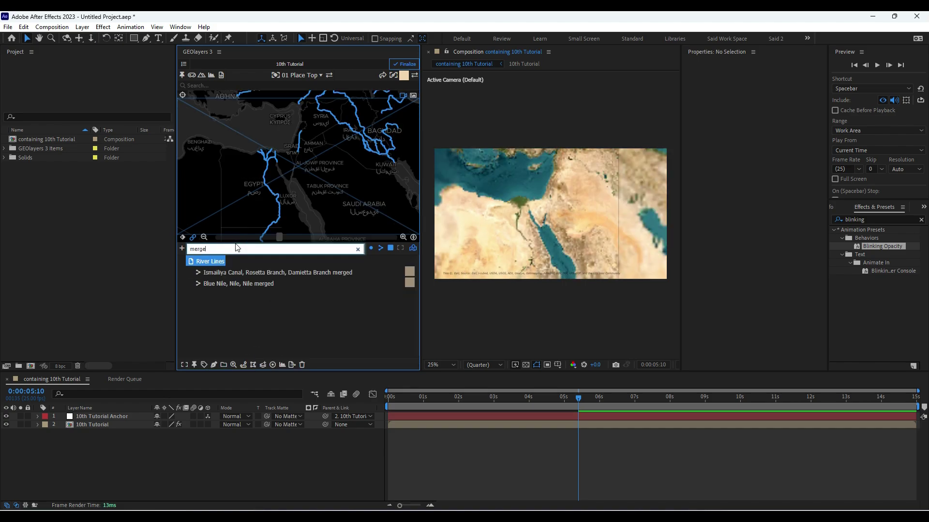
pyautogui.click(251, 274)
pyautogui.keyDown('shift'); pyautogui.click(250, 285); pyautogui.keyUp('shift')
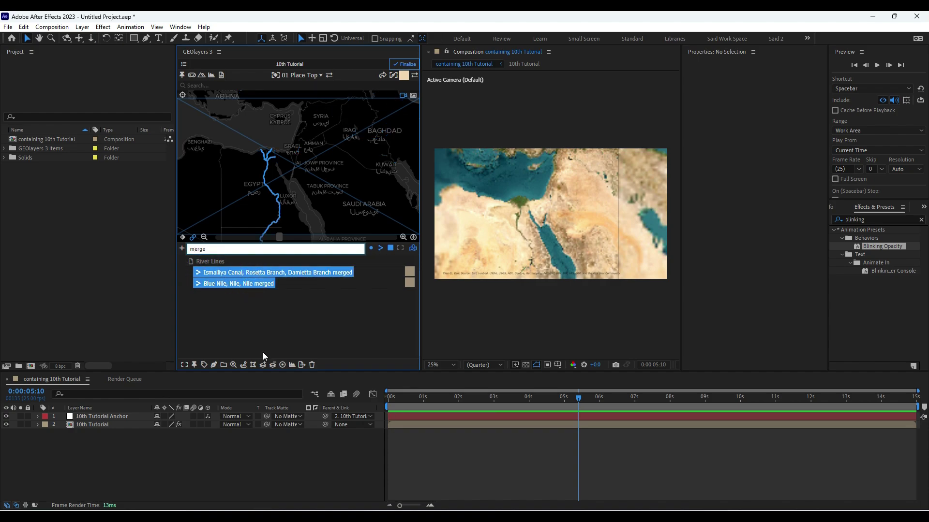
pyautogui.click(264, 365)
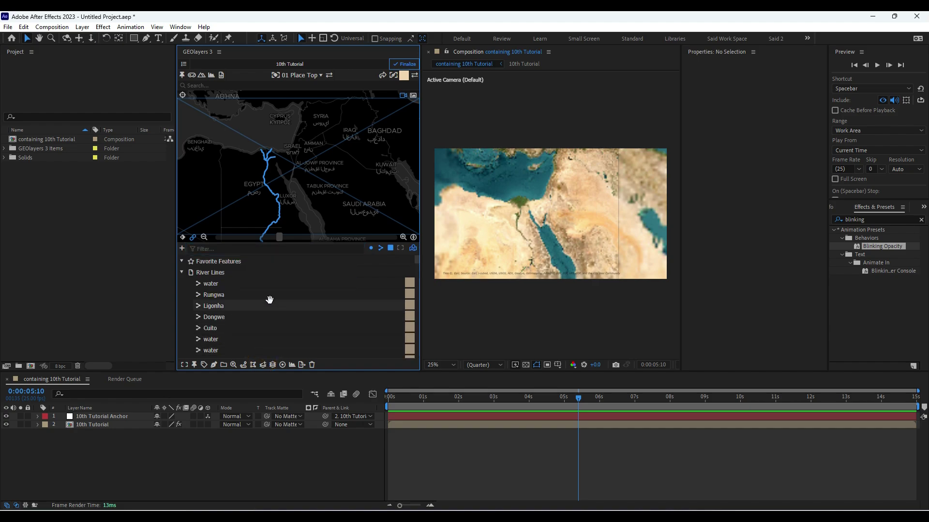
# Step: Find the fully combined Nile feature by filtering for "merge" and draw it as a shape layer in the composition
pyautogui.click(241, 249)
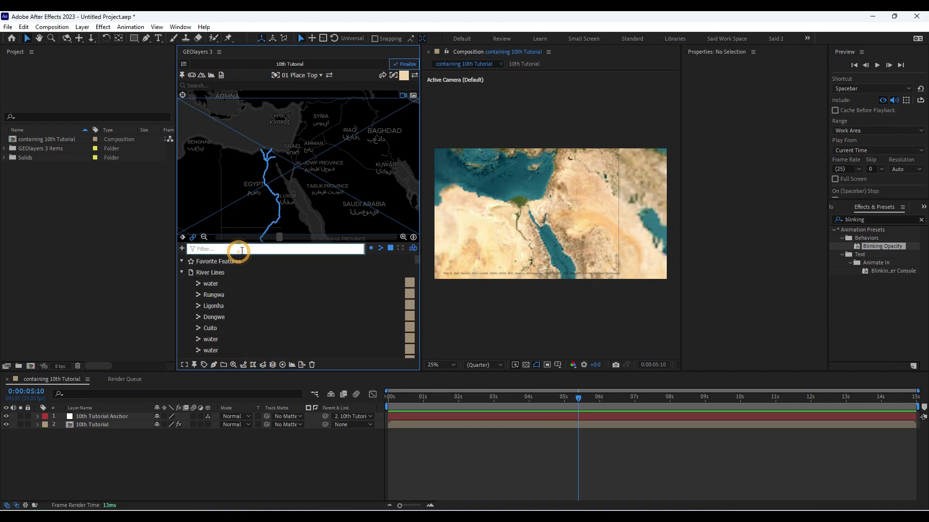
pyautogui.write('merge')
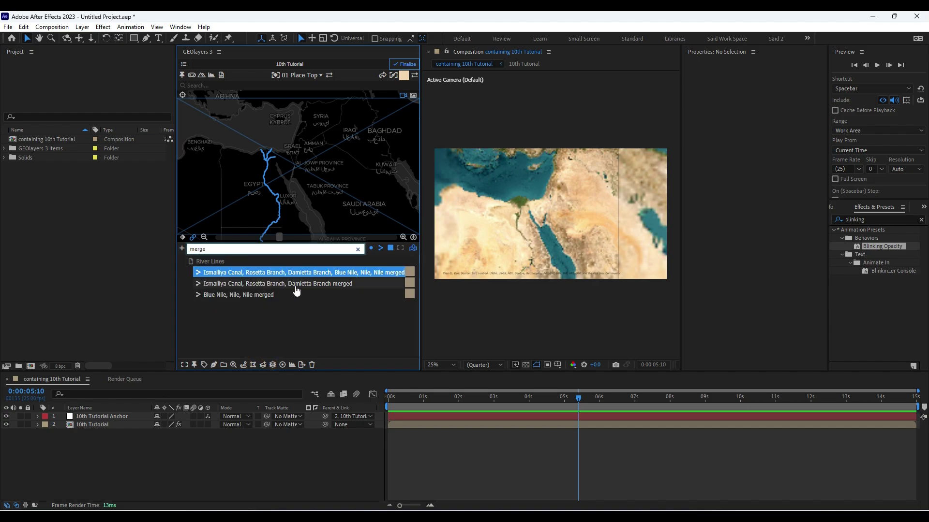
pyautogui.click(301, 271)
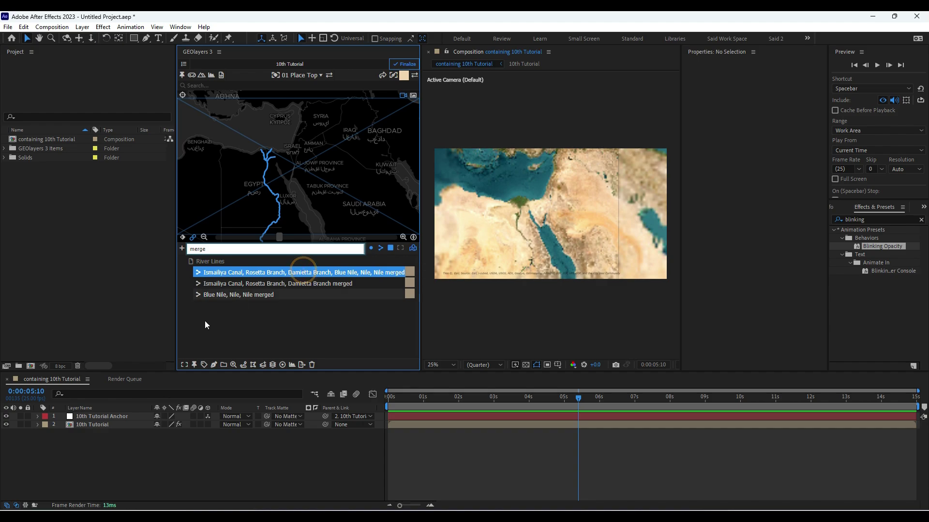
pyautogui.click(214, 365)
pyautogui.click(231, 338)
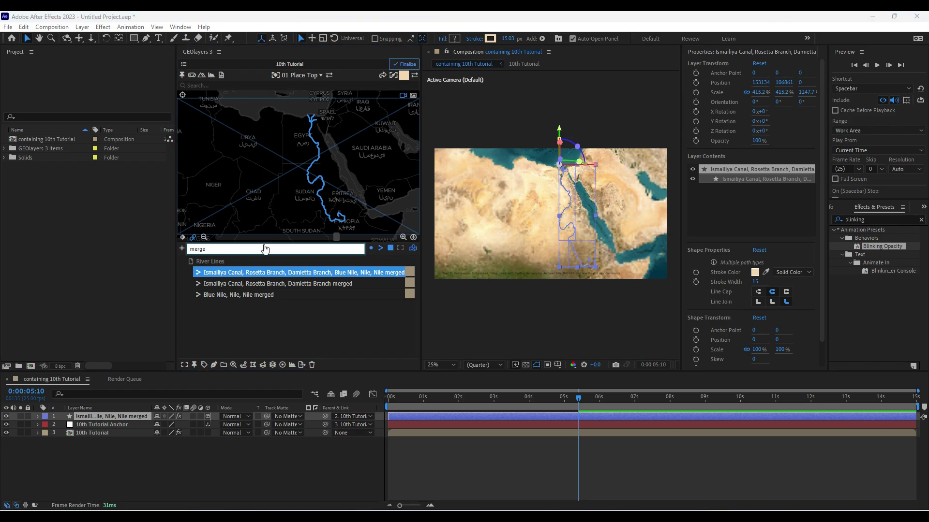
pyautogui.click(310, 322)
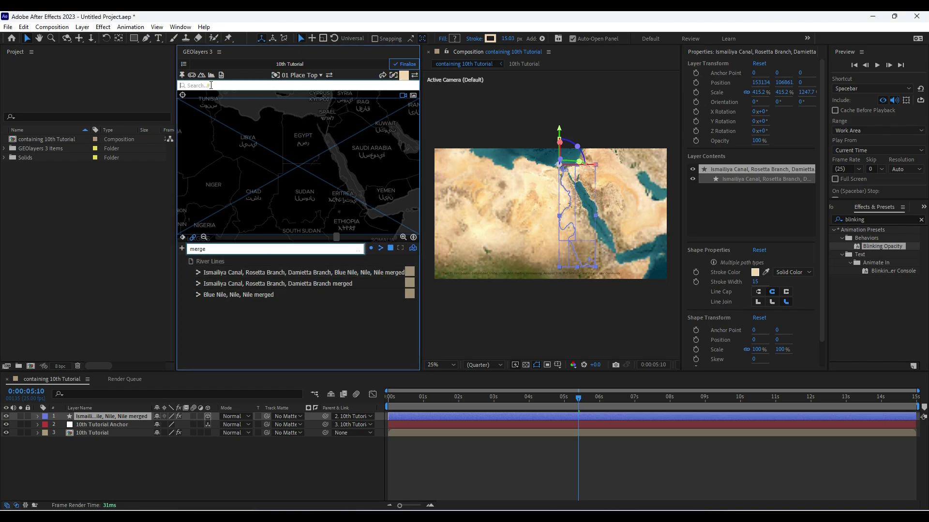
# Step: Search for "mississippi" and add the Mississippi River result described as "River: United States" to the feature browser
pyautogui.click(210, 85)
pyautogui.write('mississippi')
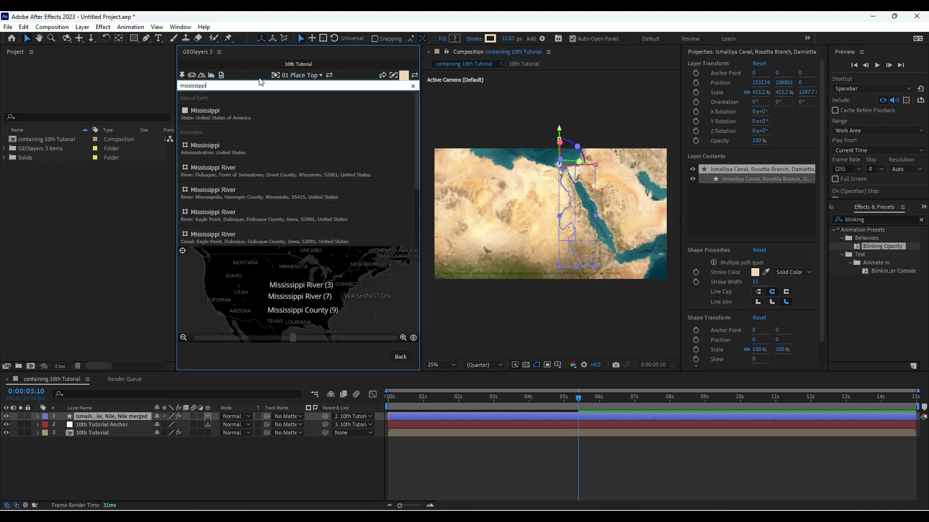
pyautogui.moveTo(236, 142)
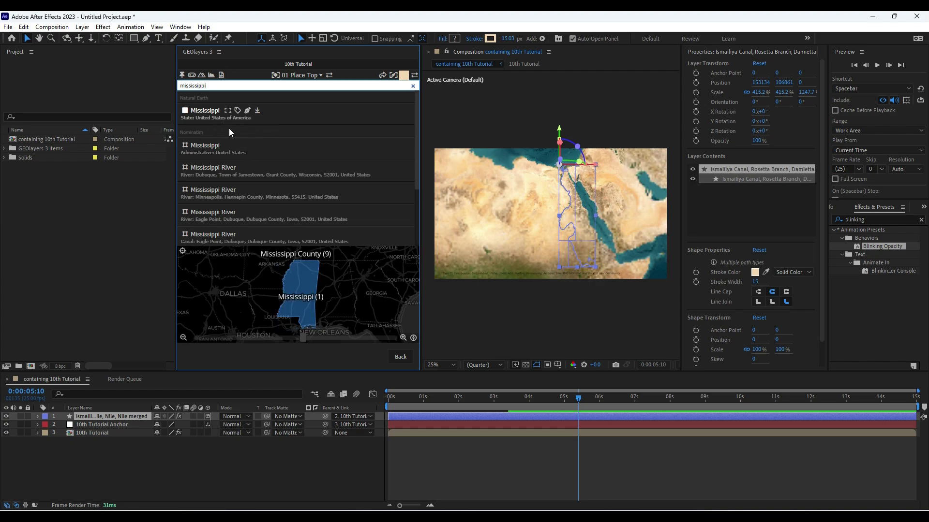
pyautogui.moveTo(226, 175)
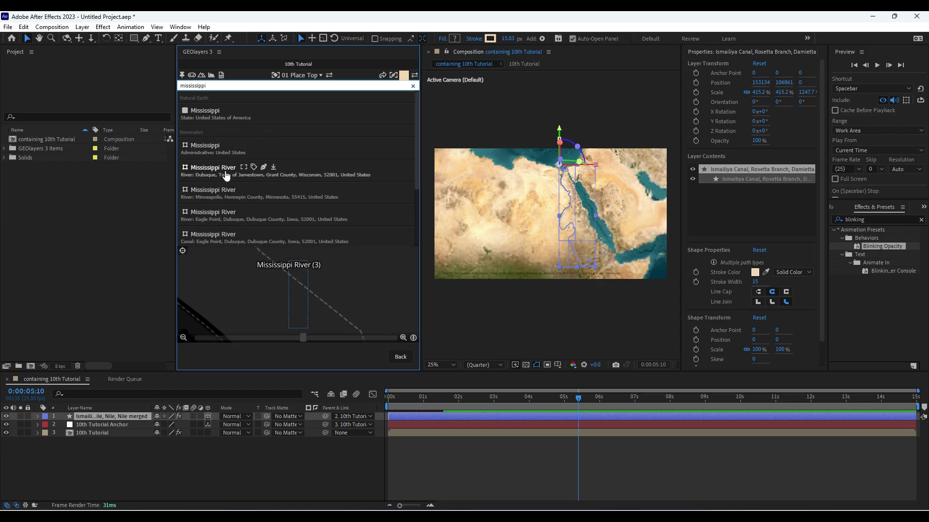
pyautogui.moveTo(224, 227)
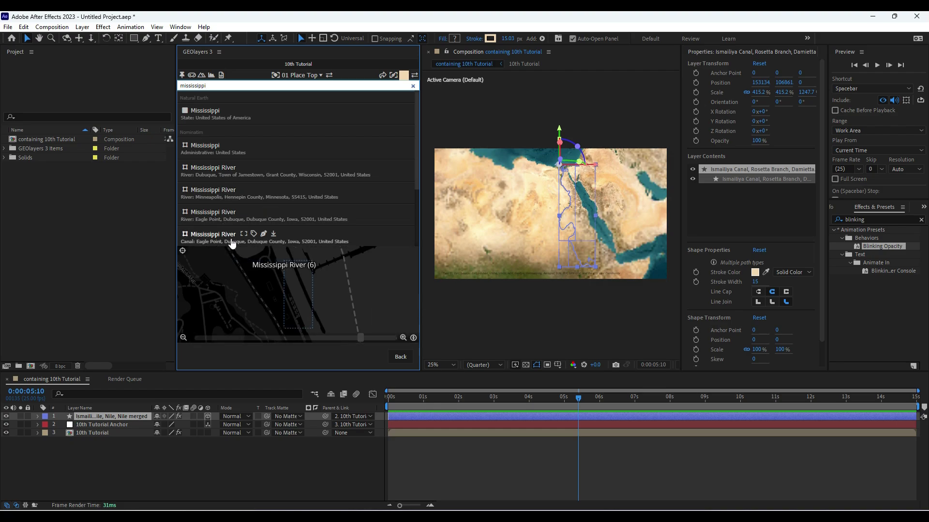
pyautogui.moveTo(415, 152); pyautogui.dragTo(413, 217)
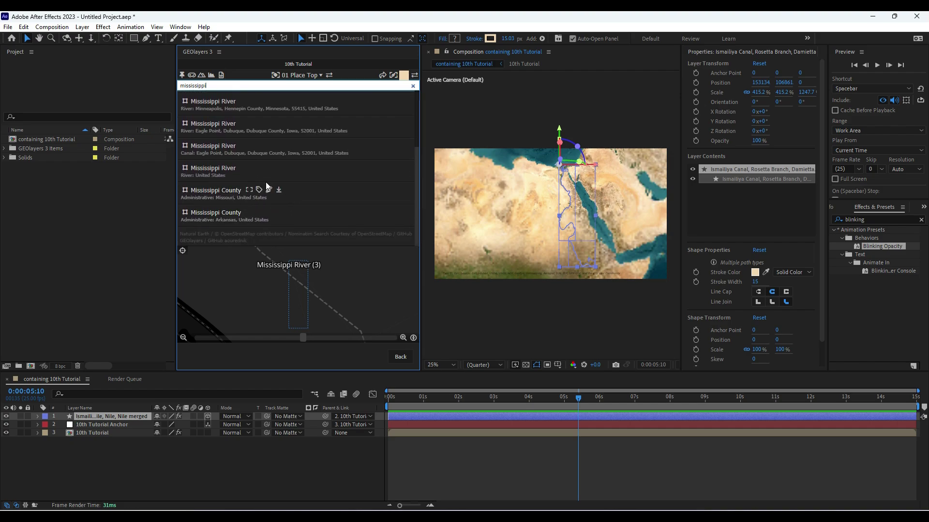
pyautogui.moveTo(265, 174)
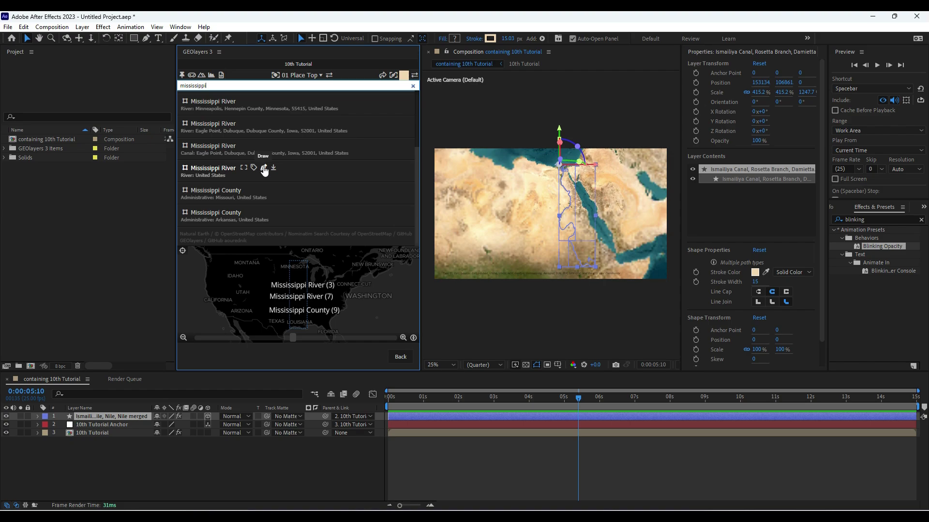
pyautogui.click(264, 169)
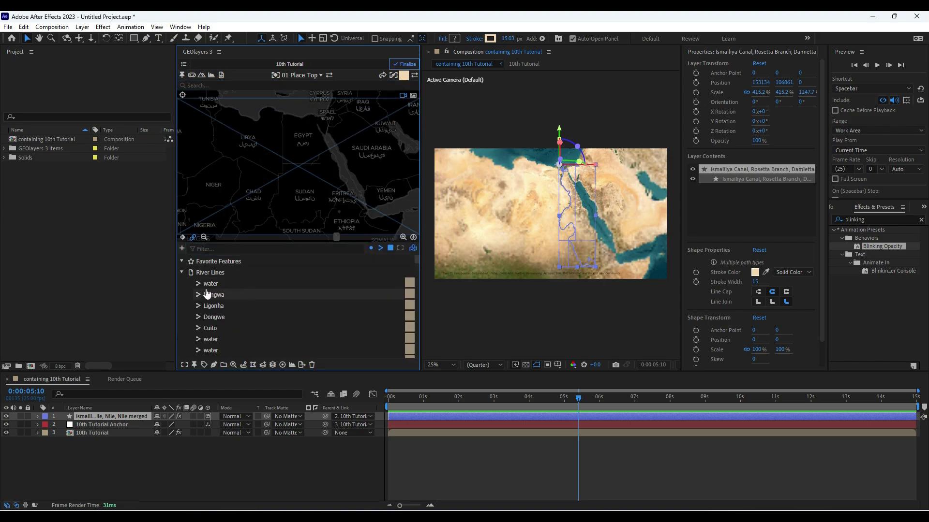
# Step: Collapse the River Lines collection and draw the Mississippi River feature as a shape layer
pyautogui.click(181, 272)
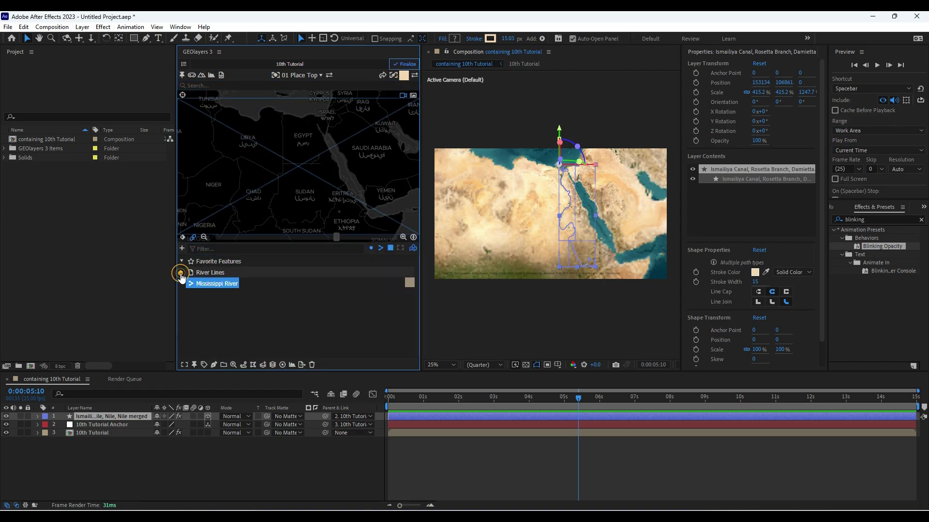
pyautogui.click(213, 366)
pyautogui.click(243, 338)
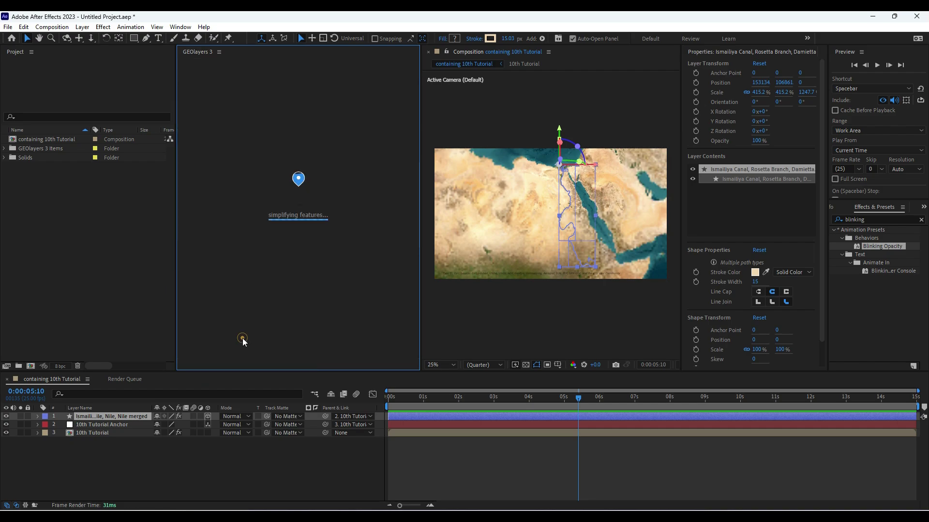
pyautogui.click(439, 326)
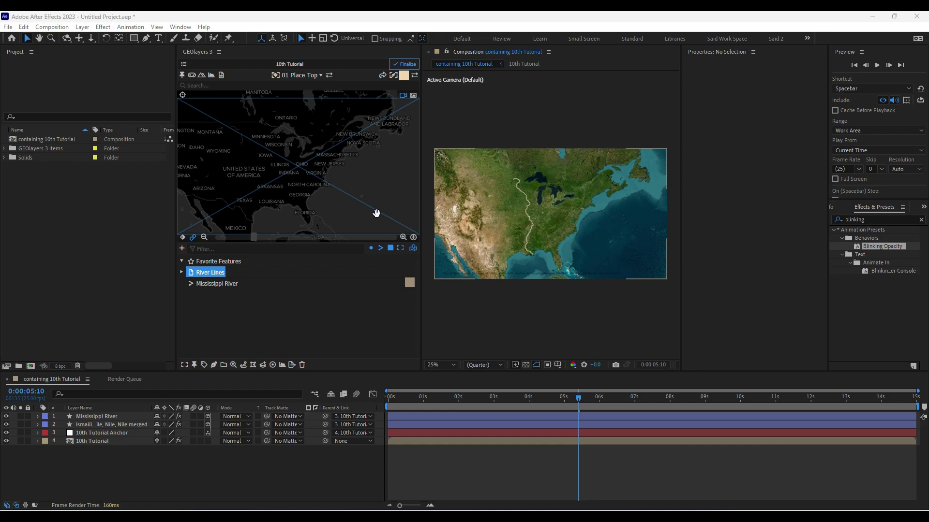
pyautogui.moveTo(293, 194); pyautogui.dragTo(307, 199)
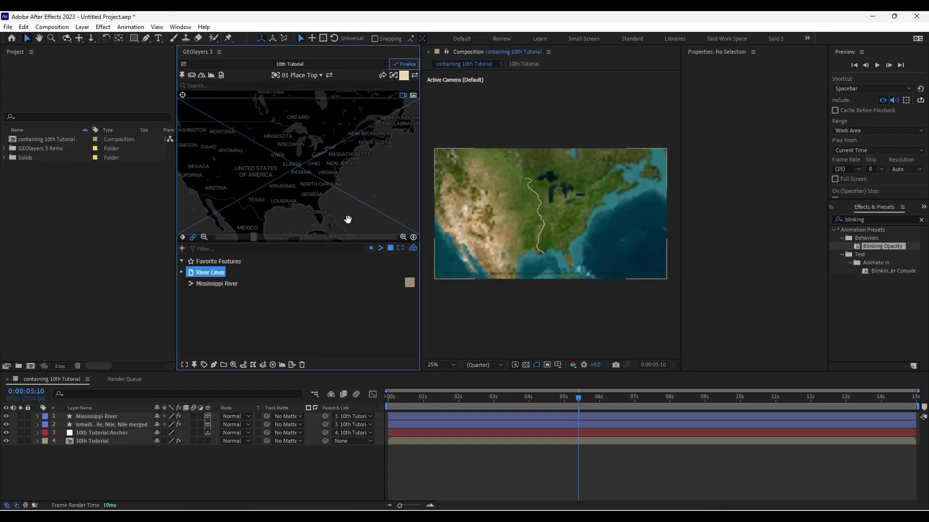
# Step: Undo the addition of the Mississippi River feature and its shape layer
pyautogui.hotkey('ctrl', 'z')
pyautogui.scroll(3, 344, 137)
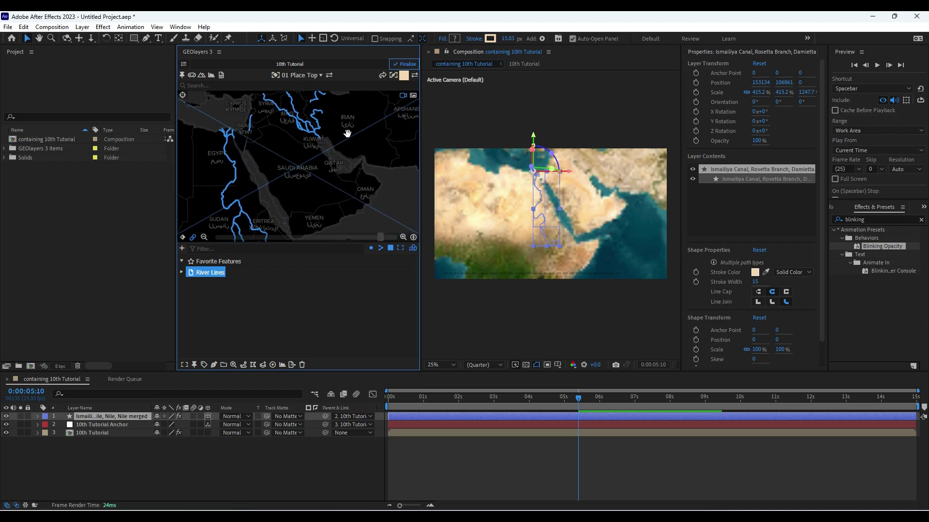
pyautogui.moveTo(342, 170); pyautogui.dragTo(391, 141)
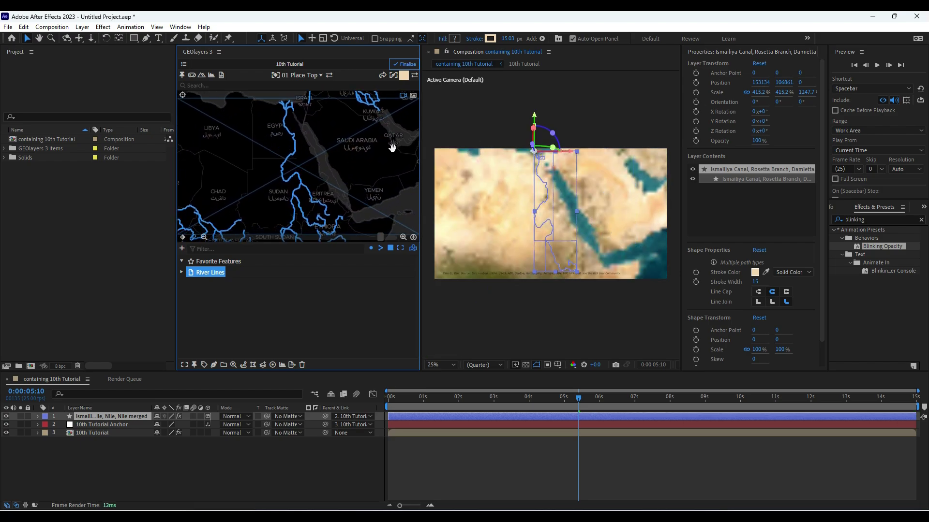
# Step: Set the merged Nile layer's stroke color to blue 0A25F3 and finalize the map
pyautogui.click(491, 39)
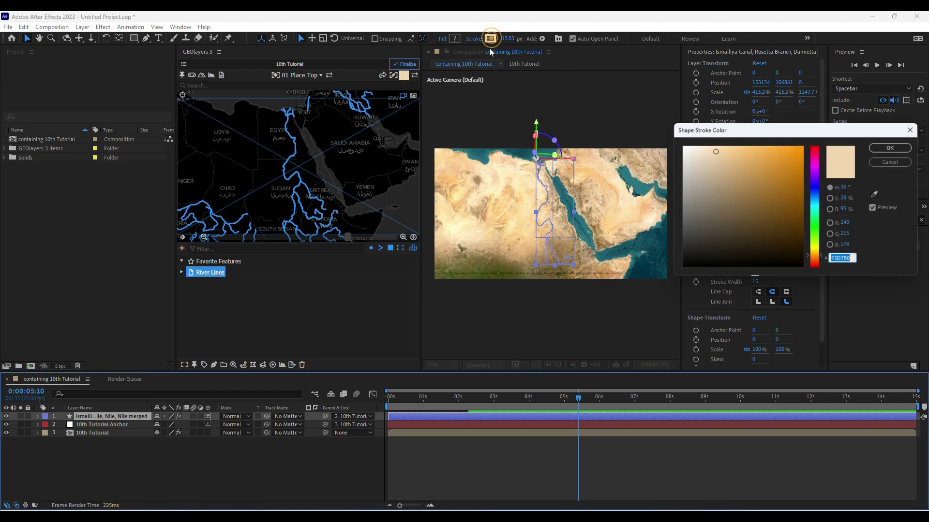
pyautogui.click(819, 189)
pyautogui.click(799, 152)
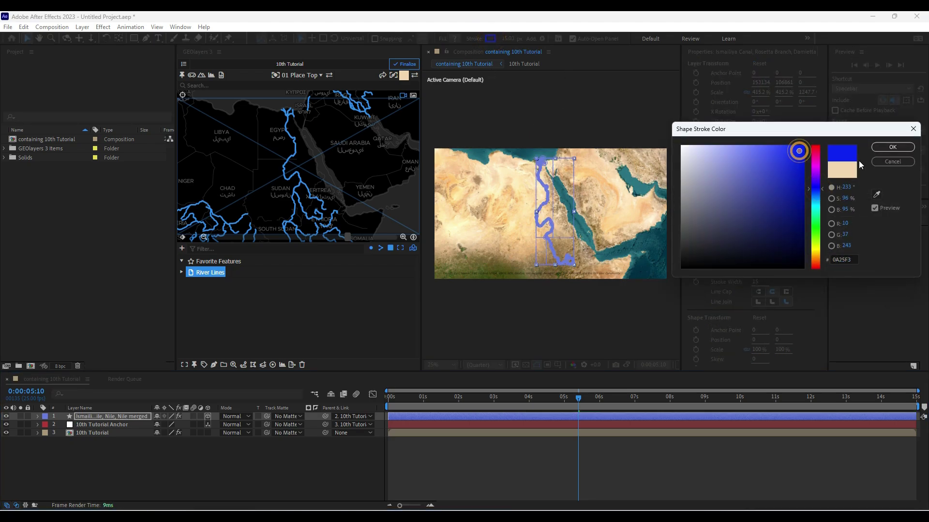
pyautogui.click(892, 147)
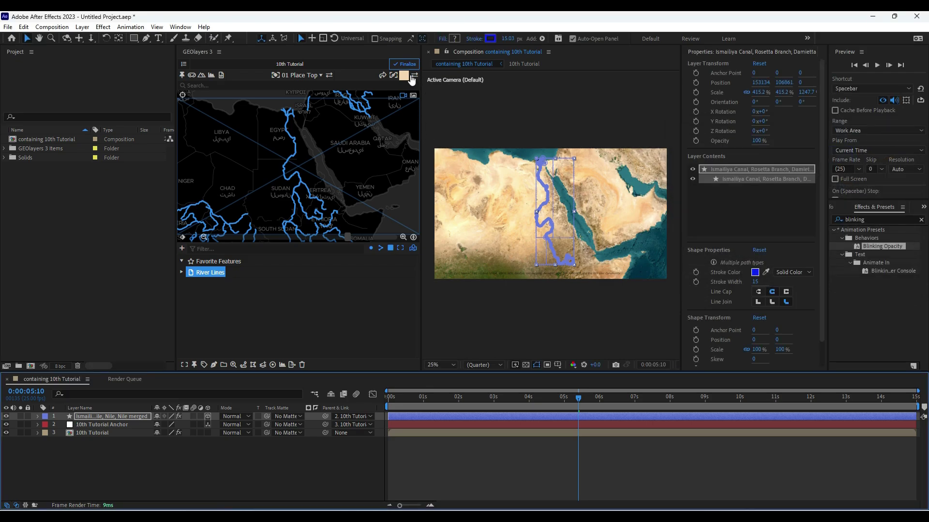
pyautogui.click(405, 63)
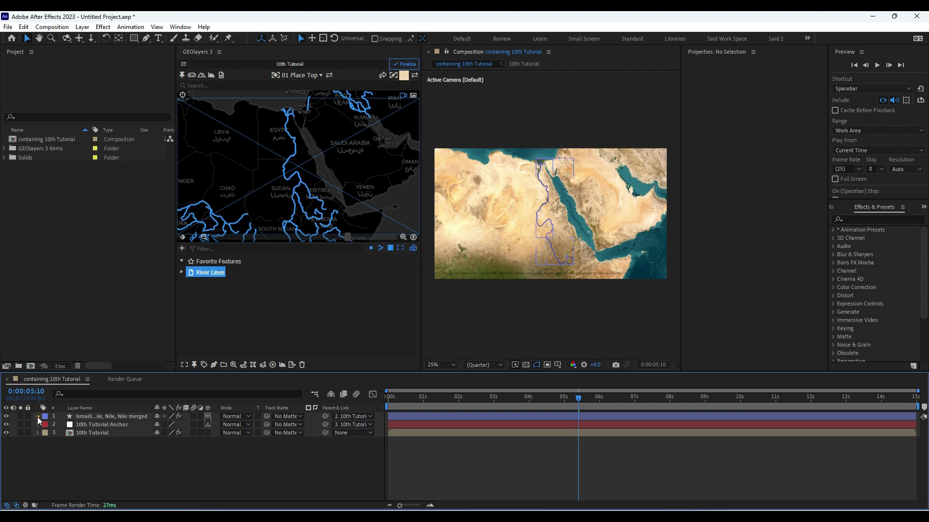
# Step: Add Trim Paths to the merged Nile shape layer's contents and expand its properties
pyautogui.click(38, 417)
pyautogui.click(203, 424)
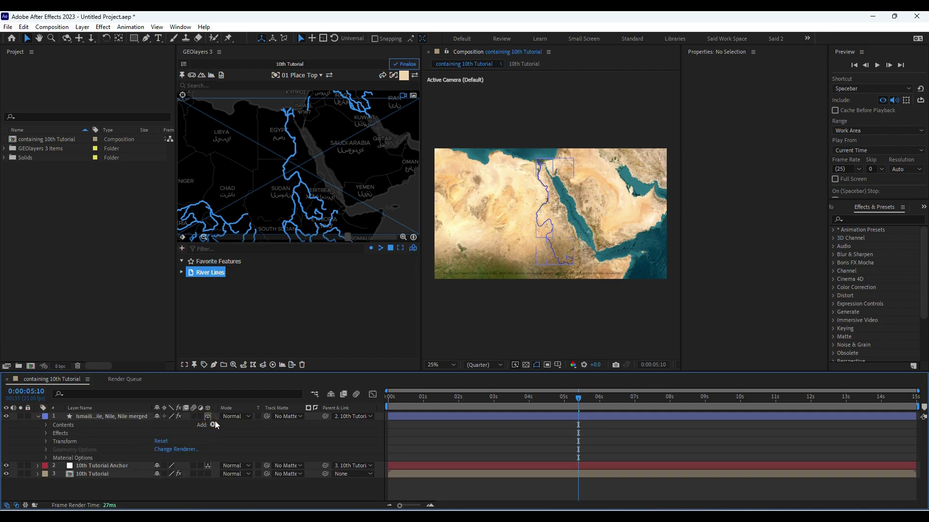
pyautogui.click(212, 425)
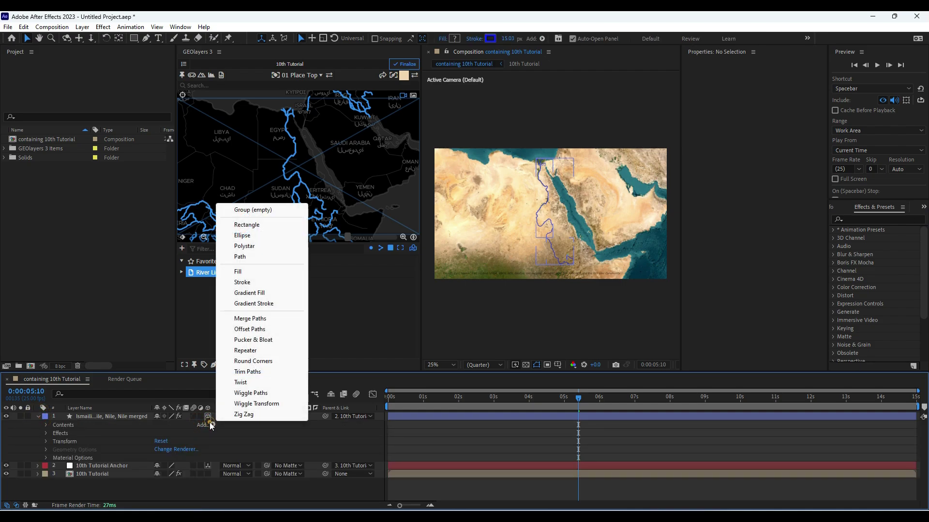
pyautogui.click(243, 373)
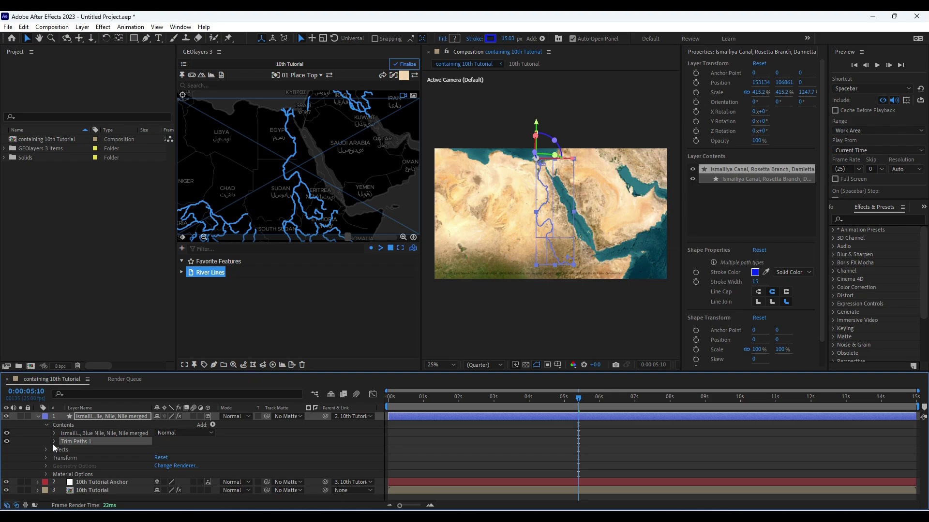
pyautogui.click(54, 442)
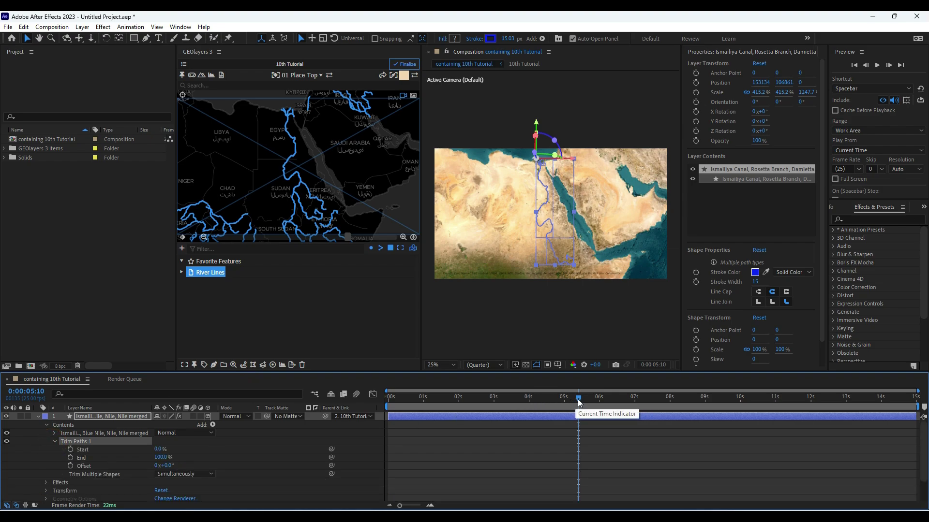
# Step: Keyframe the Trim Paths End value at 0% at the very start of the composition
pyautogui.moveTo(579, 401); pyautogui.dragTo(389, 398)
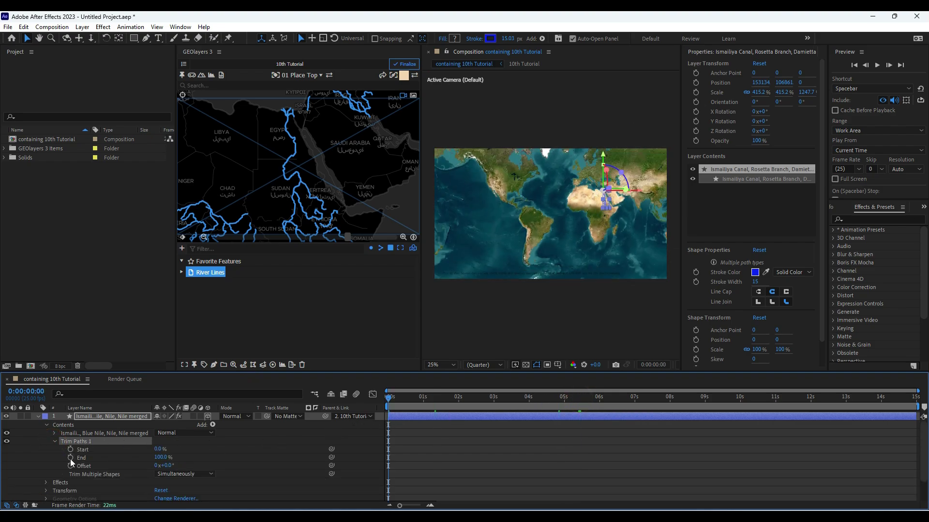
pyautogui.click(70, 457)
pyautogui.click(161, 457)
pyautogui.write('0')
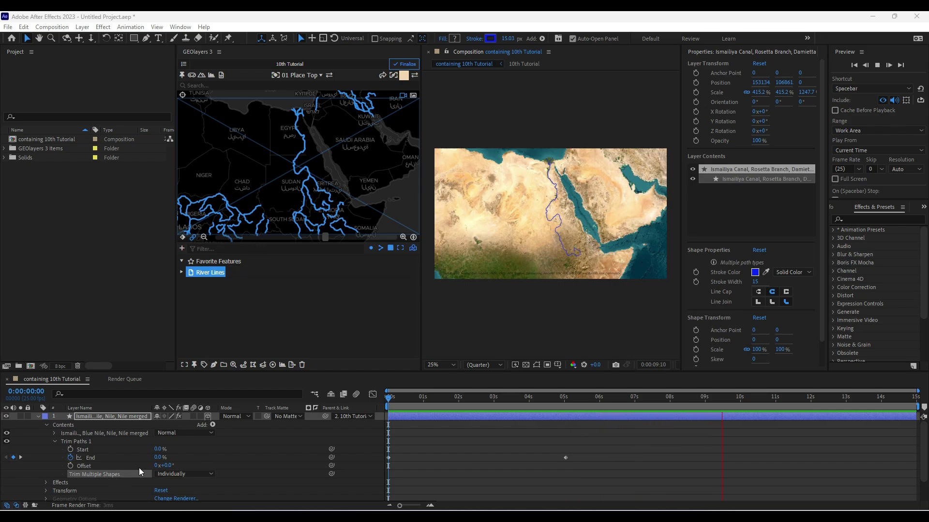
# Step: Set Trim Multiple Shapes to Individually and preview the river's drawing animation
pyautogui.click(186, 475)
pyautogui.click(193, 486)
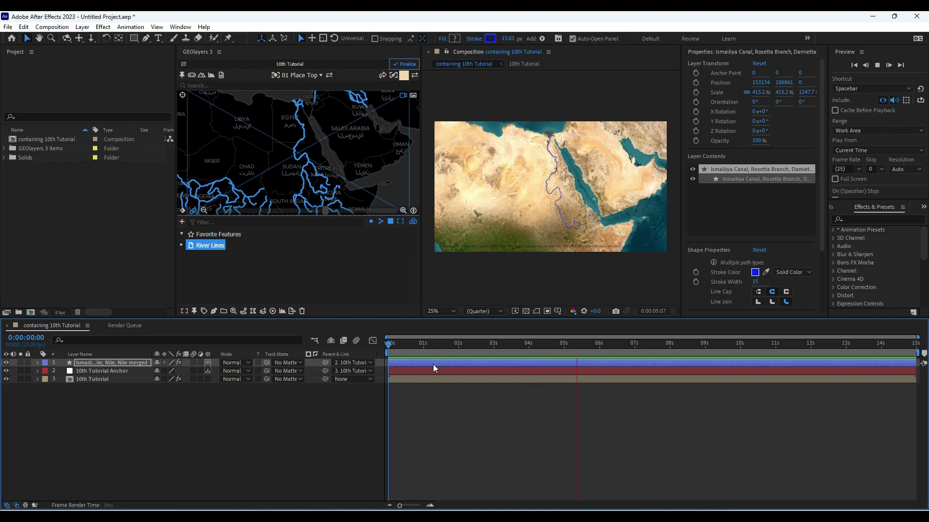
pyautogui.press('space')
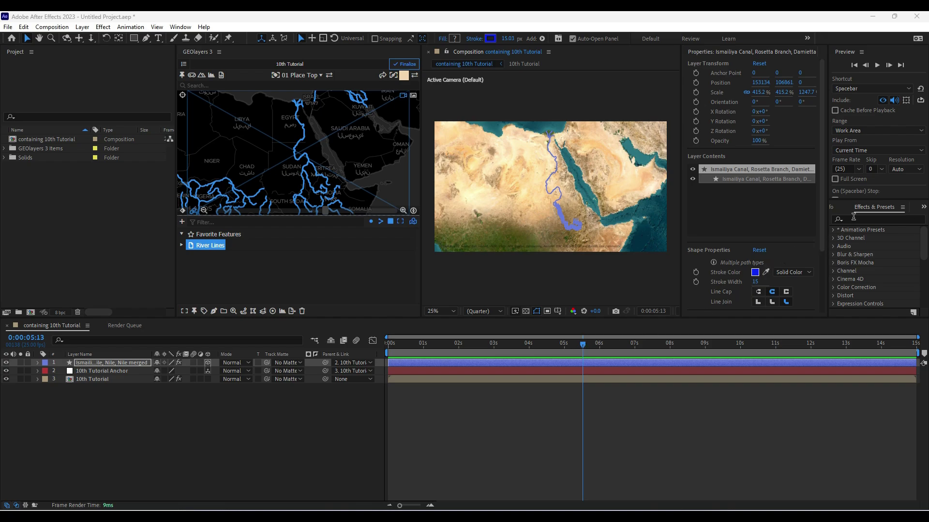
# Step: Find the Stylize Glow effect by searching for "glow" and apply it to the merged Nile layer
pyautogui.click(873, 219)
pyautogui.write('glow')
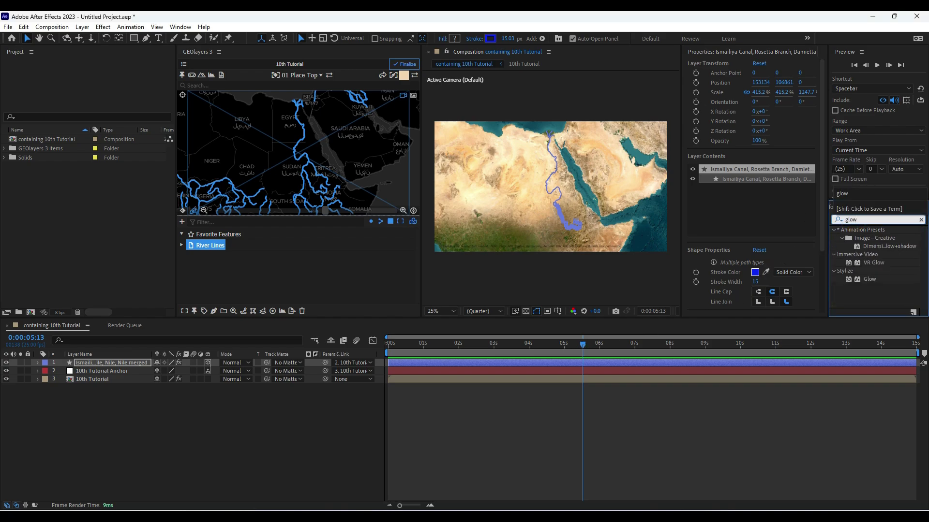
pyautogui.moveTo(870, 280); pyautogui.dragTo(120, 364)
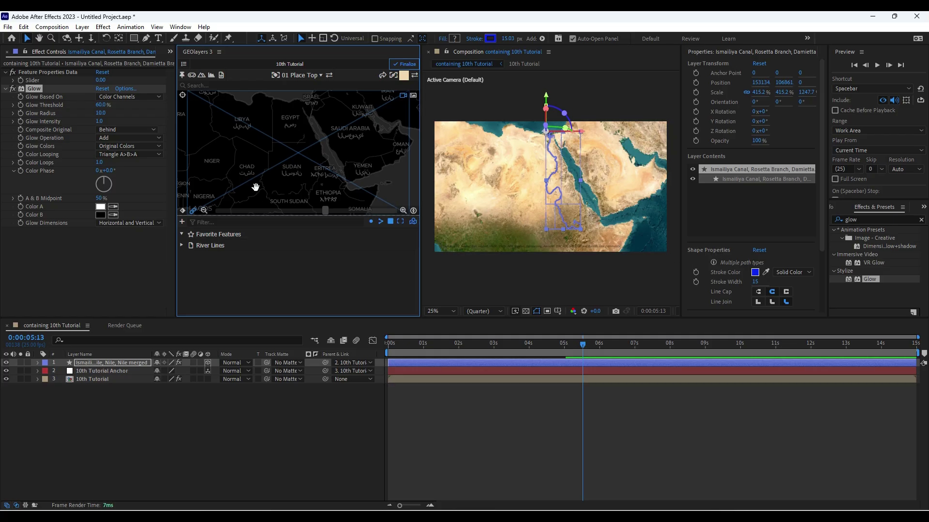
# Step: Set the Glow Radius to 30 and add a second Glow effect to the merged Nile layer
pyautogui.click(101, 113)
pyautogui.write('30')
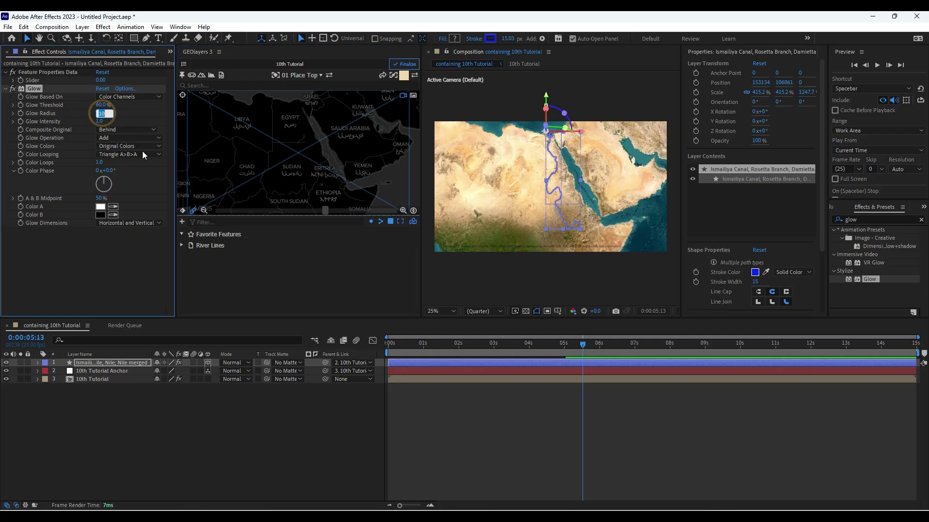
pyautogui.press('Return')
pyautogui.moveTo(869, 280); pyautogui.dragTo(115, 365)
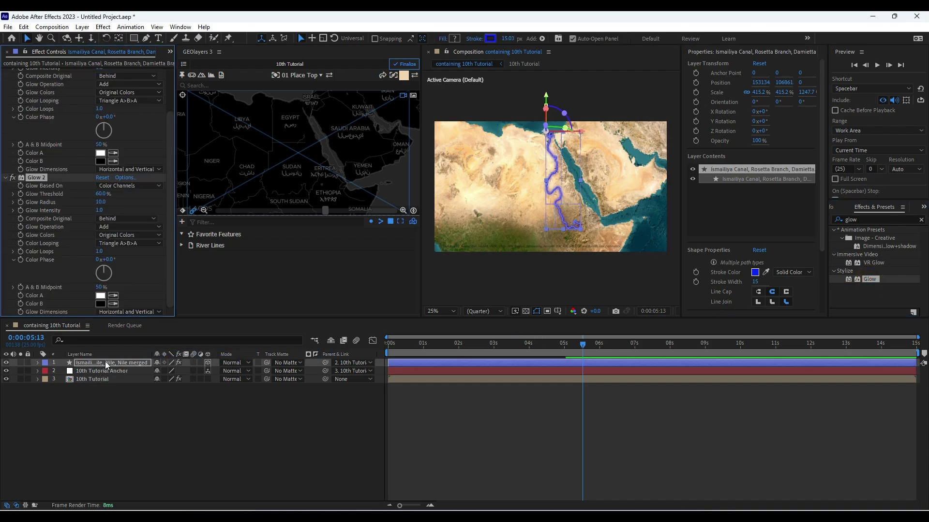
# Step: Set the merged Nile layer's stroke width to 10 px
pyautogui.click(105, 363)
pyautogui.click(508, 39)
pyautogui.write('10')
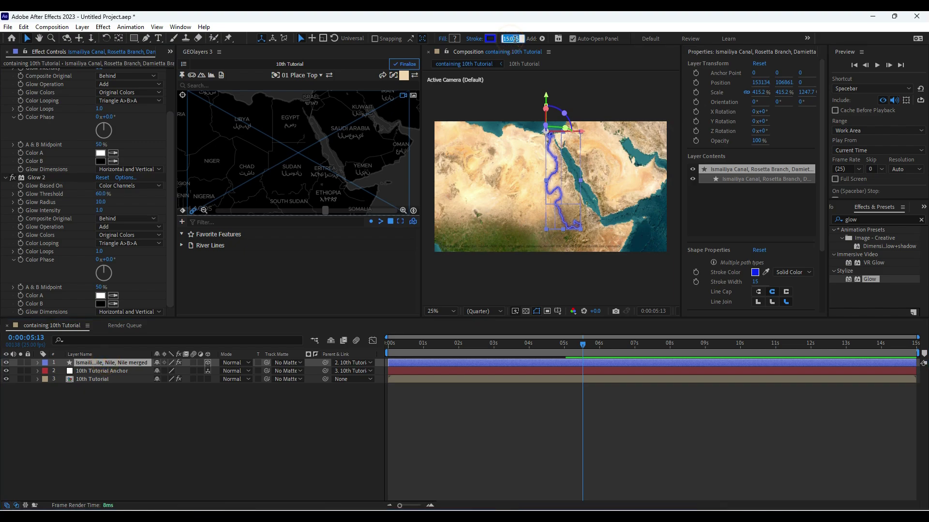
pyautogui.press('Return')
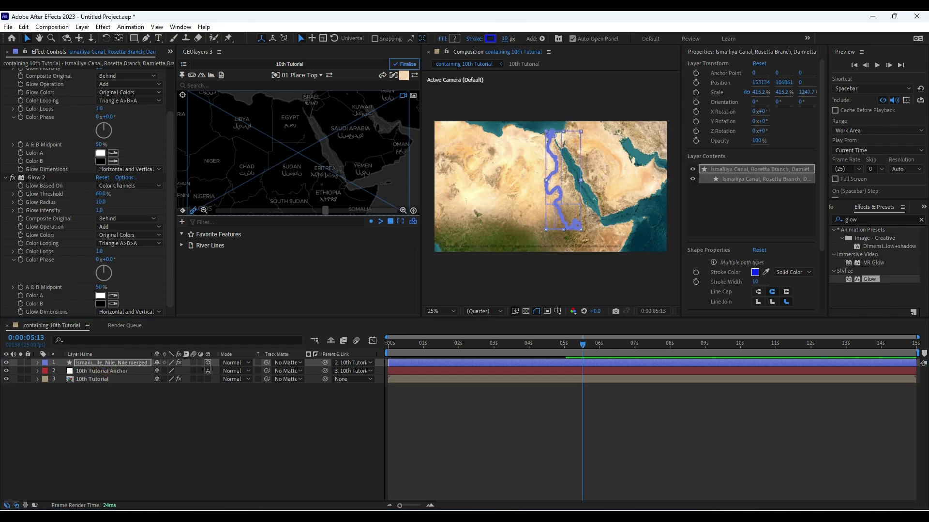
# Step: Find the CC Vignette effect by searching for "cc vign" and apply it to the merged Nile layer
pyautogui.click(921, 220)
pyautogui.write('cc v')
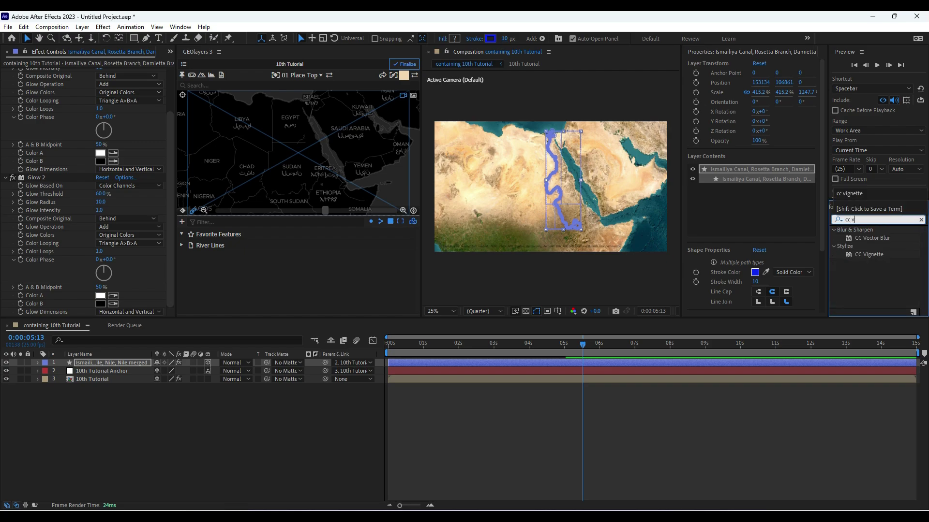
pyautogui.write('ign')
pyautogui.click(869, 238)
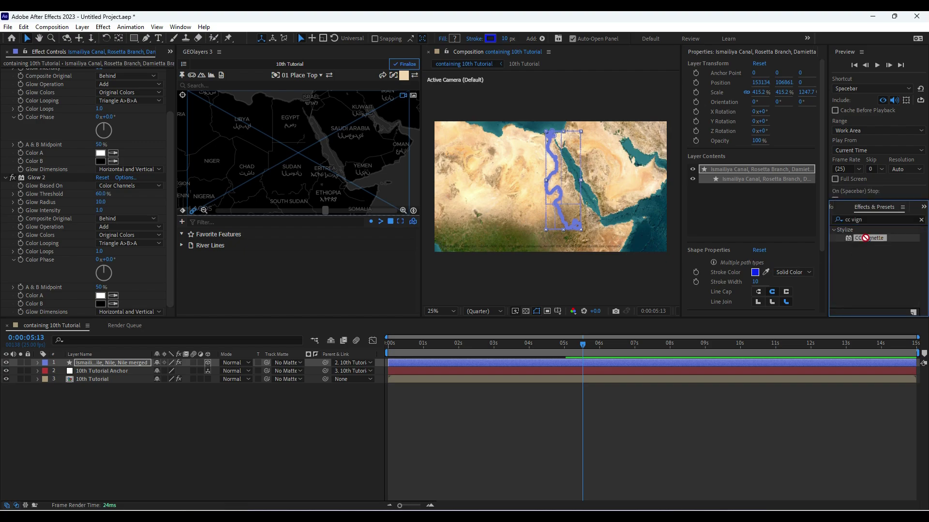
pyautogui.moveTo(879, 245); pyautogui.dragTo(128, 362)
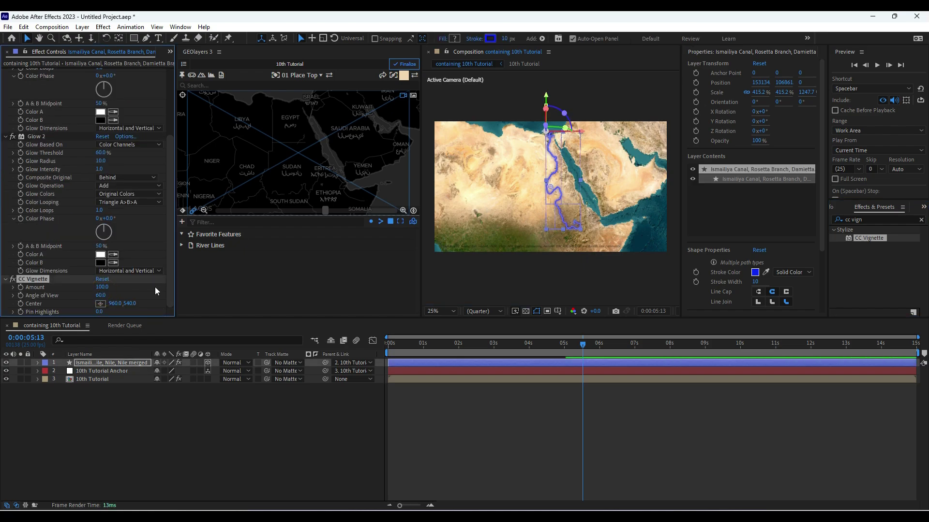
# Step: At the start of the composition, zoom the 10th Tutorial map out to 3.61 and keyframe the map view
pyautogui.click(562, 381)
pyautogui.moveTo(583, 344); pyautogui.dragTo(389, 343)
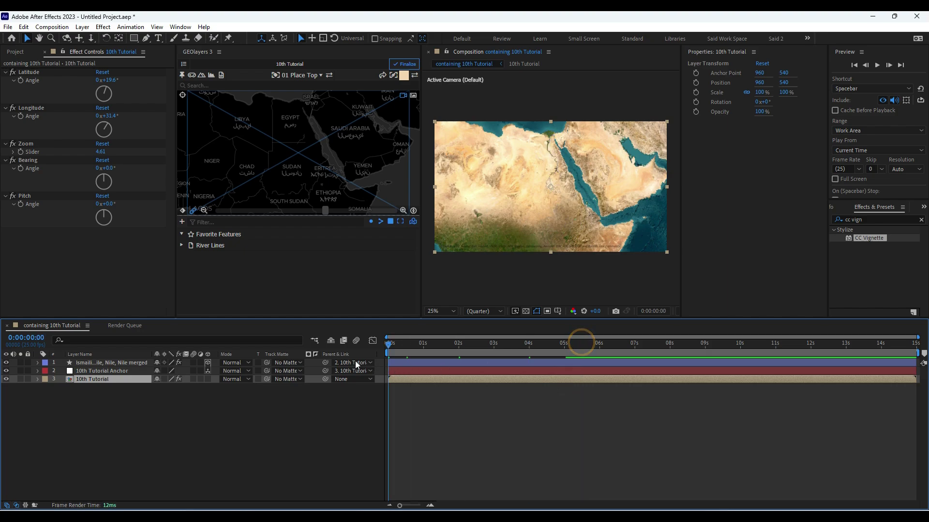
pyautogui.click(204, 211)
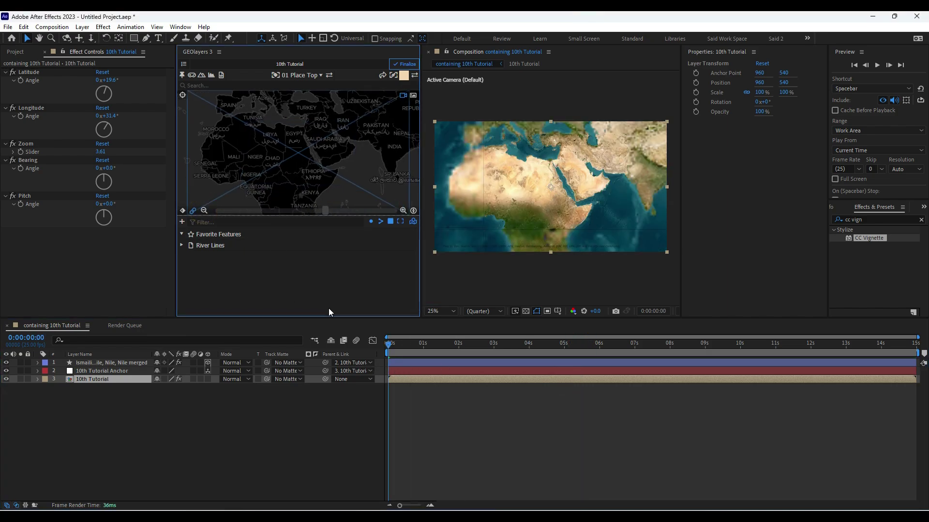
pyautogui.click(183, 211)
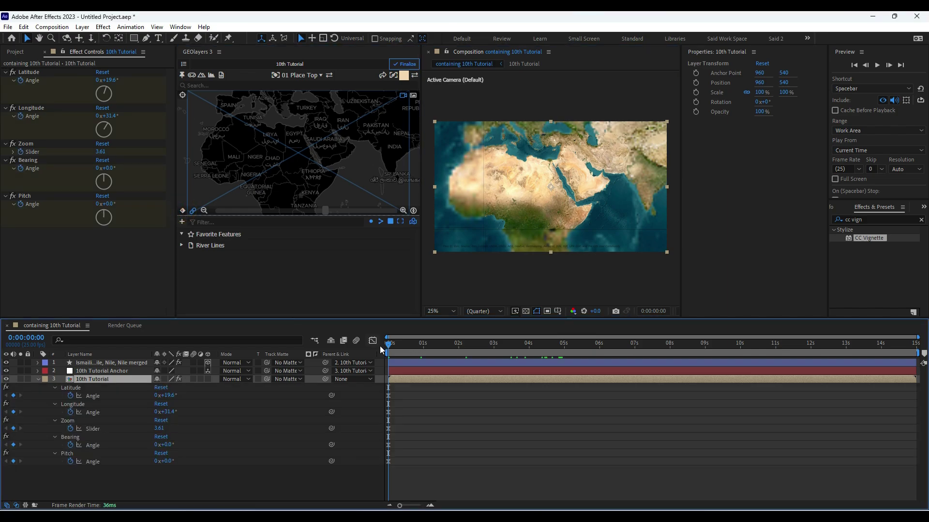
# Step: At 0:00:05:01, reframe the map around the Nile with a bearing of about 10.4° and a pitch of about 47.5°
pyautogui.moveTo(388, 344); pyautogui.dragTo(565, 356)
pyautogui.scroll(3, 309, 183)
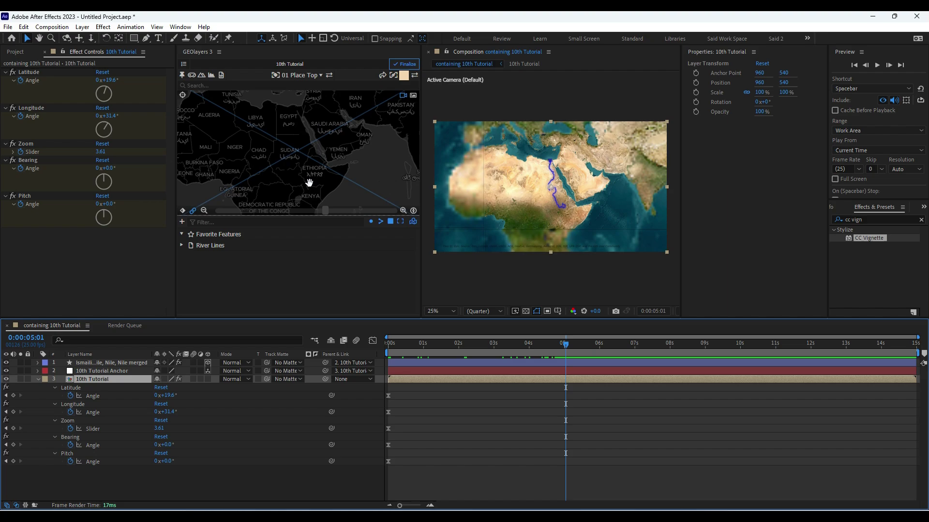
pyautogui.scroll(2, 342, 150)
pyautogui.moveTo(342, 149); pyautogui.dragTo(335, 175)
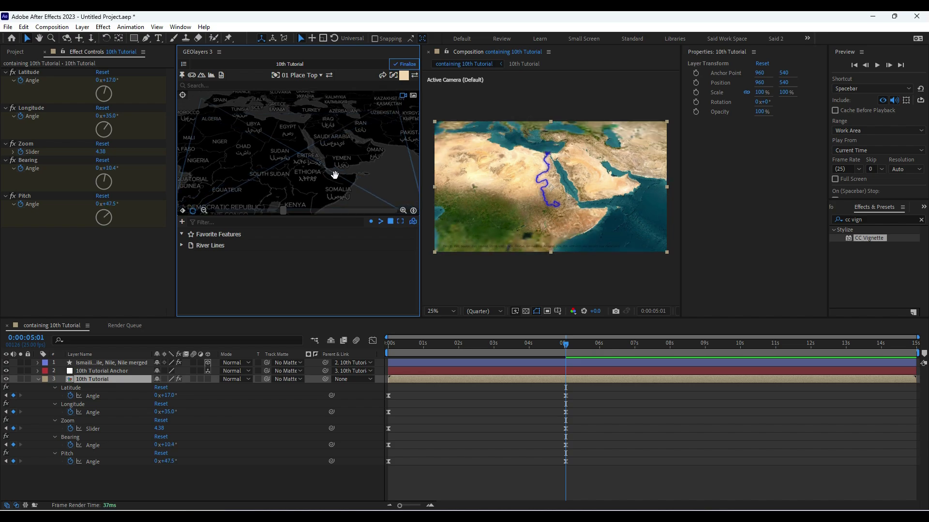
# Step: Zoom the map closer on the Nile to about 5.31 for the keyframe at 0:00:05:01
pyautogui.moveTo(283, 211); pyautogui.dragTo(306, 207)
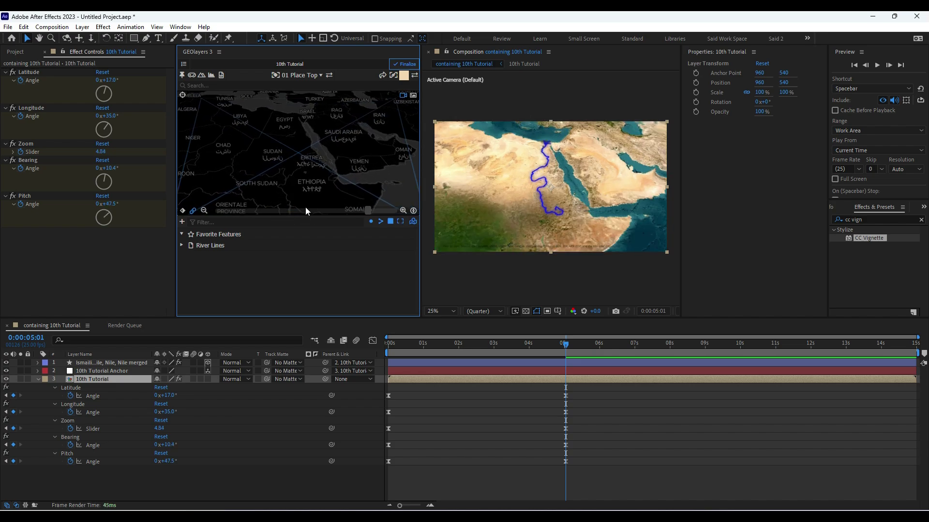
pyautogui.click(403, 211)
pyautogui.click(402, 211)
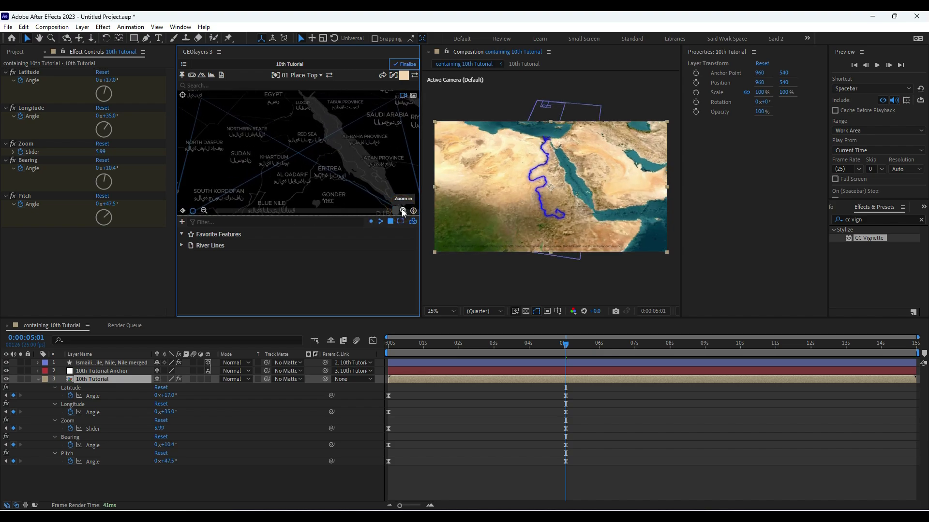
pyautogui.moveTo(393, 213); pyautogui.dragTo(297, 213)
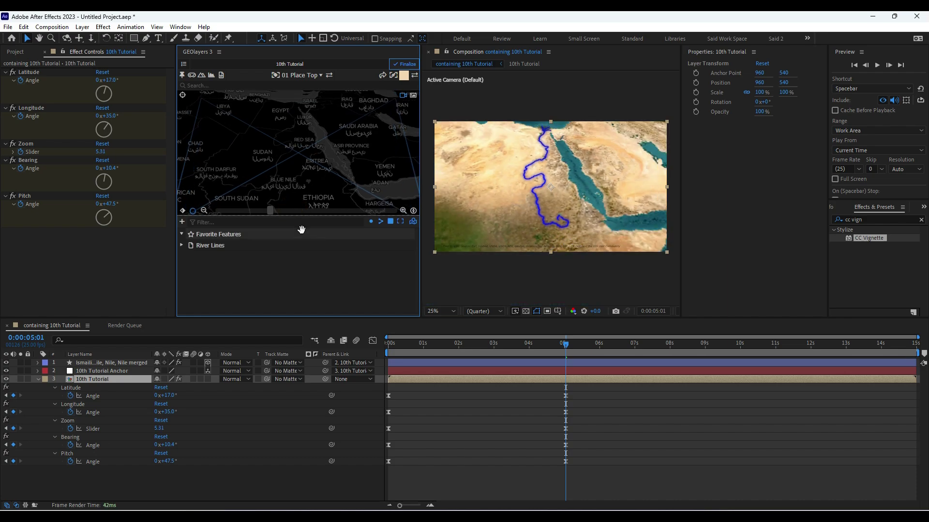
pyautogui.click(182, 210)
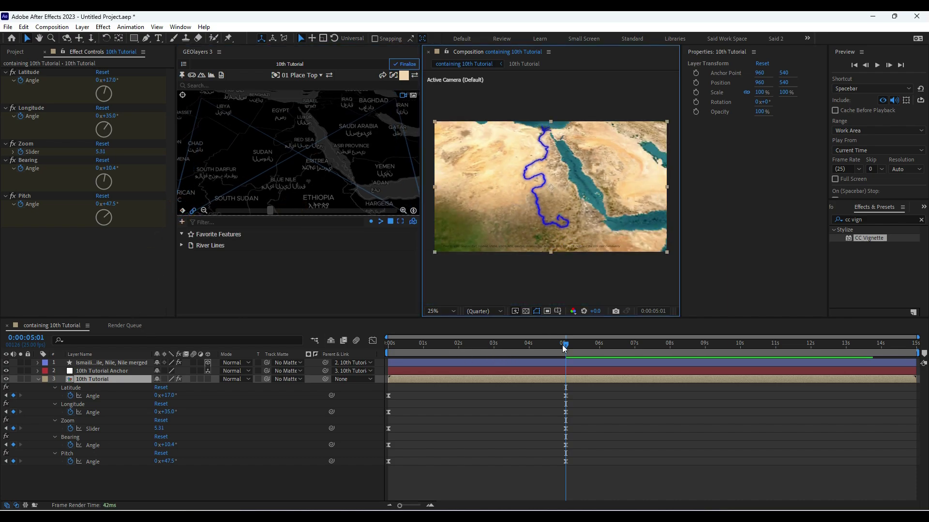
# Step: Preview the map camera move and the Nile's drawing animation from the start of the composition
pyautogui.moveTo(564, 344); pyautogui.dragTo(373, 362)
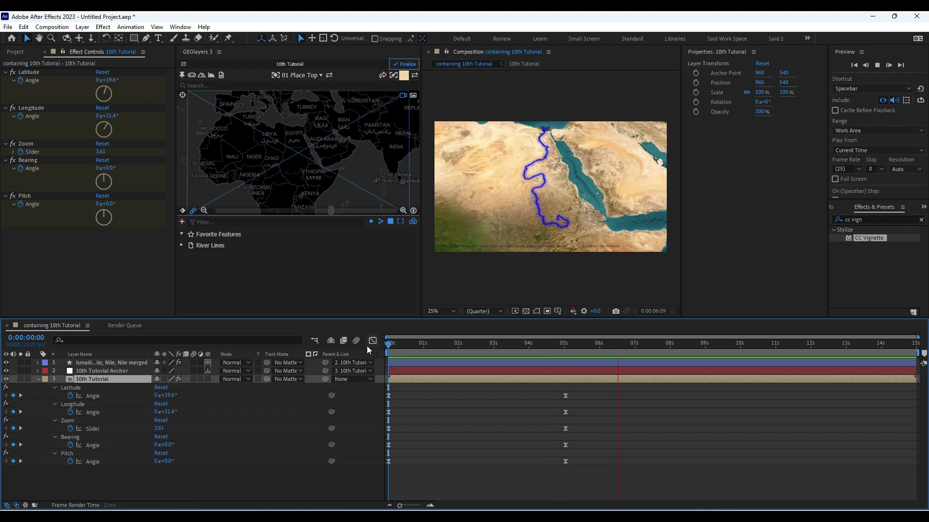
pyautogui.click(366, 346)
pyautogui.press('space')
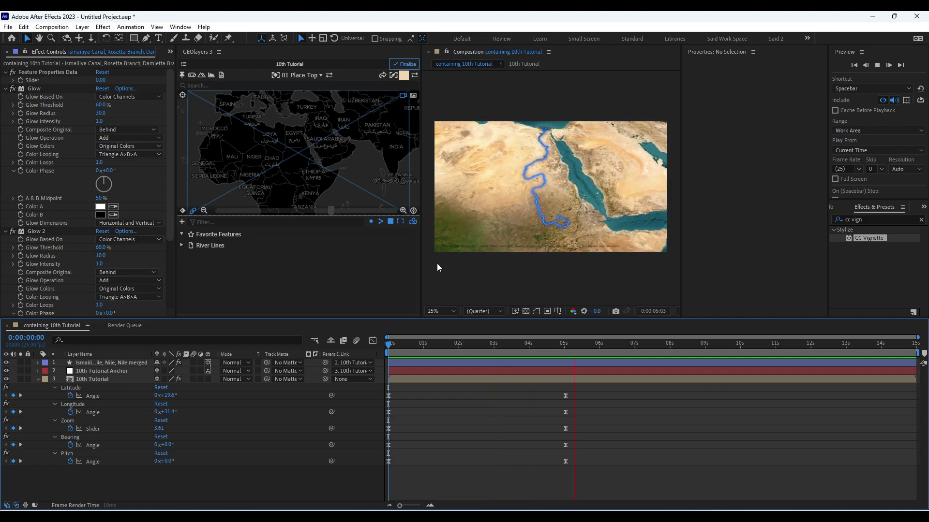
pyautogui.press('space')
pyautogui.click(352, 375)
pyautogui.press('space')
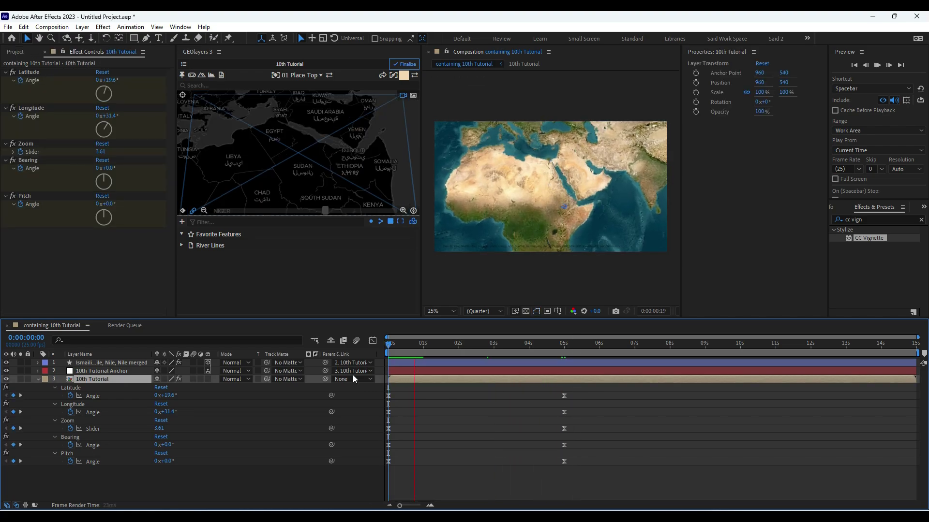